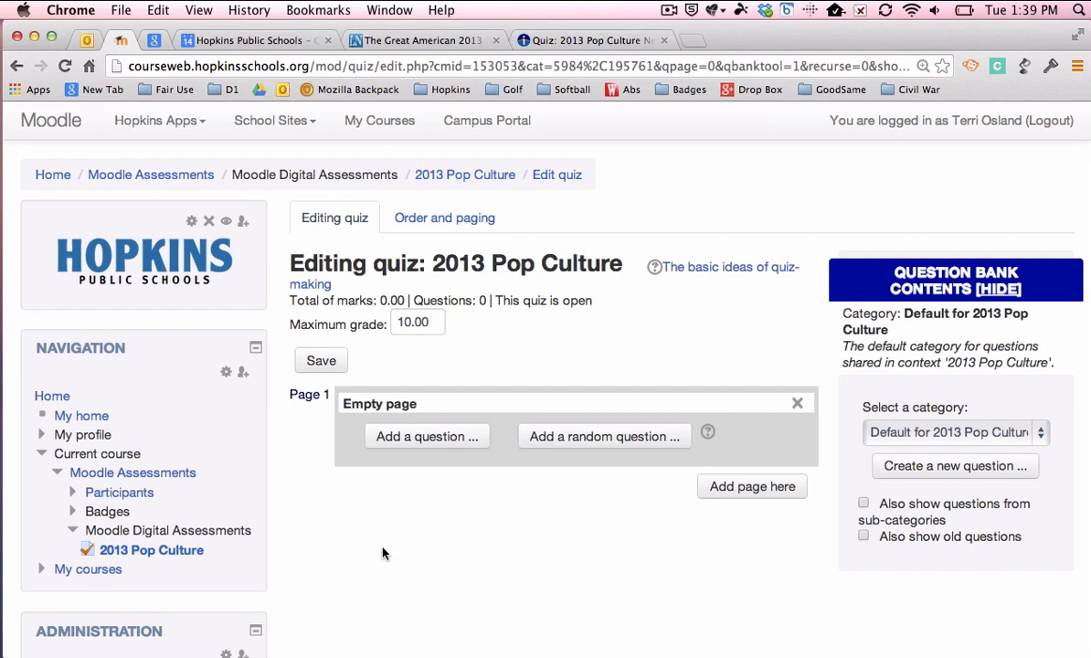
Step: Open the 2013 Pop Culture quiz from the Moodle Assessments course page
scroll(383, 553, "down", 1)
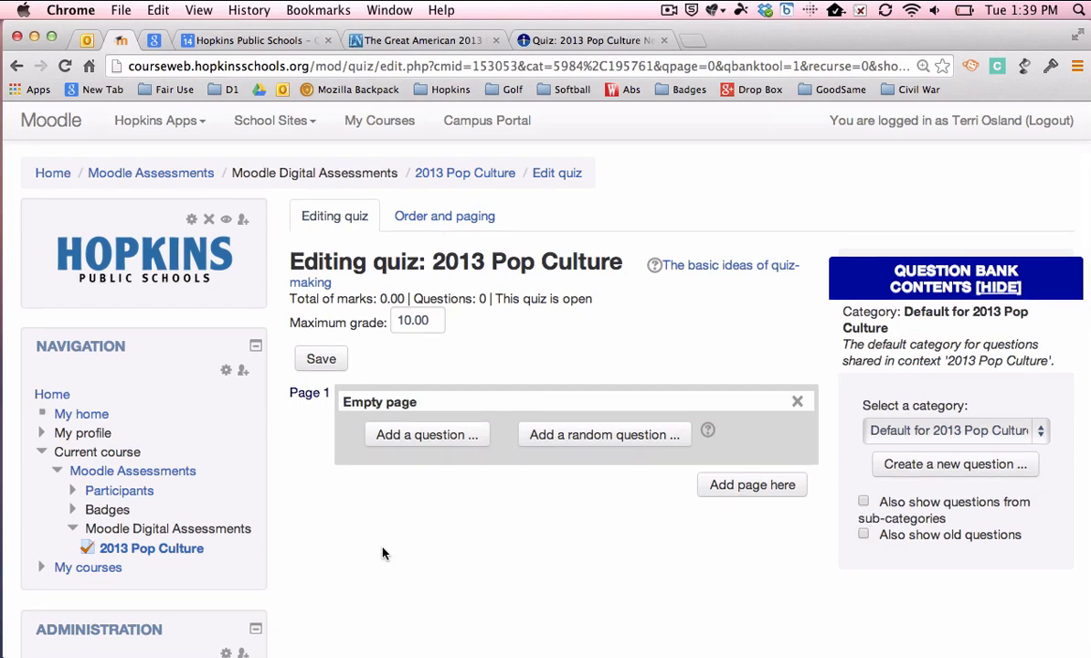
left_click(169, 176)
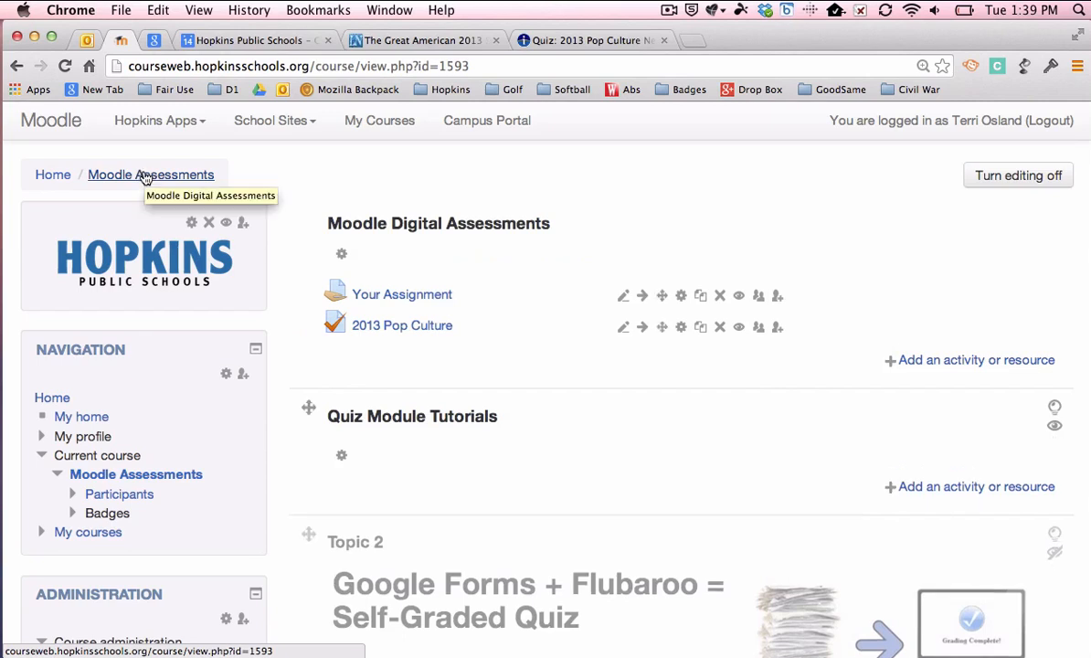
left_click(395, 331)
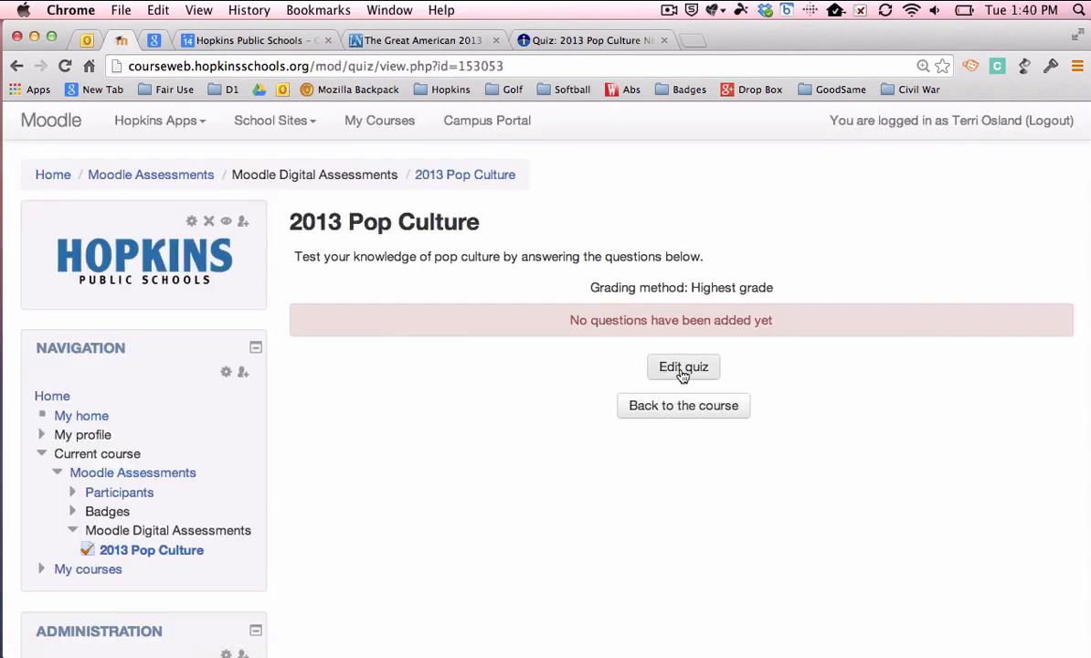
Step: Dismiss the battery alert and open the 2013 Pop Culture quiz for question editing
scroll(446, 385, "down", 5)
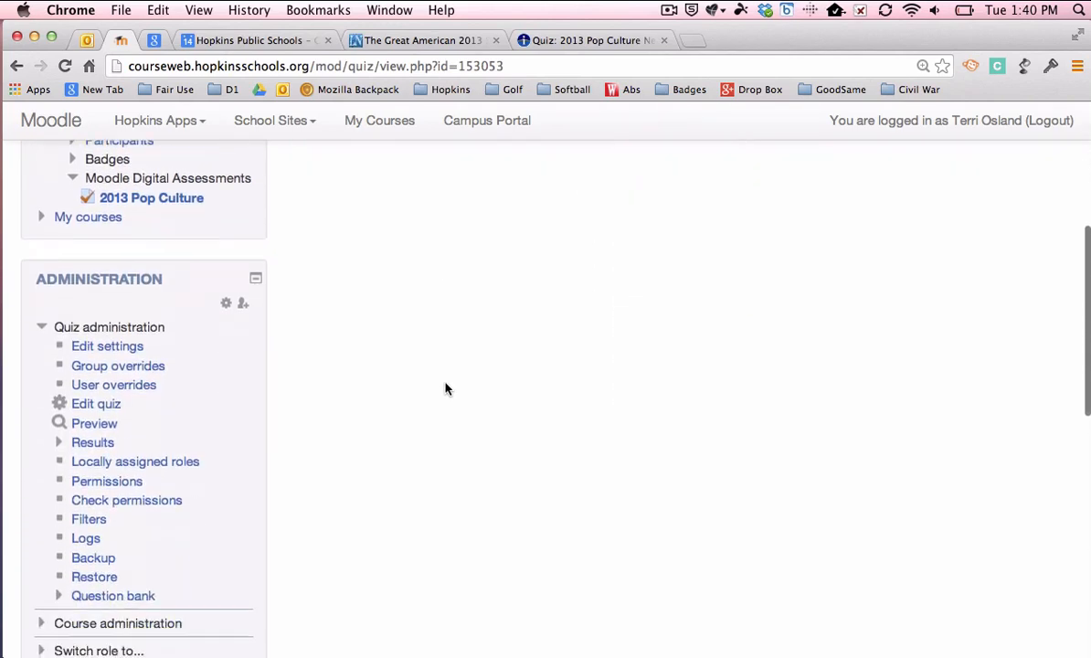
scroll(446, 389, "down", 1)
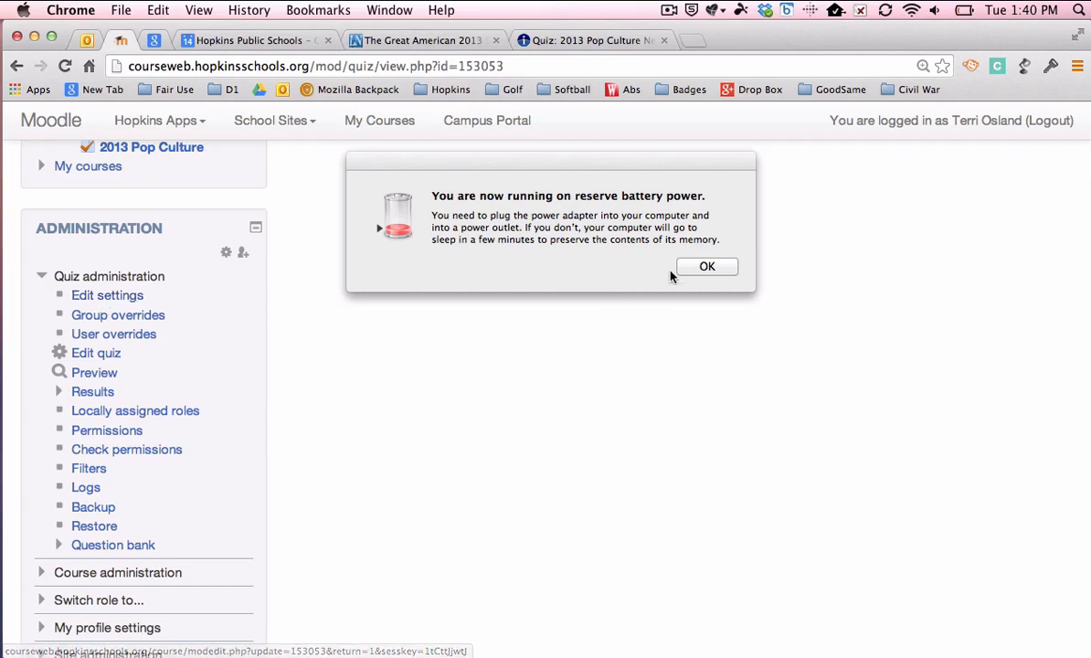
left_click(697, 271)
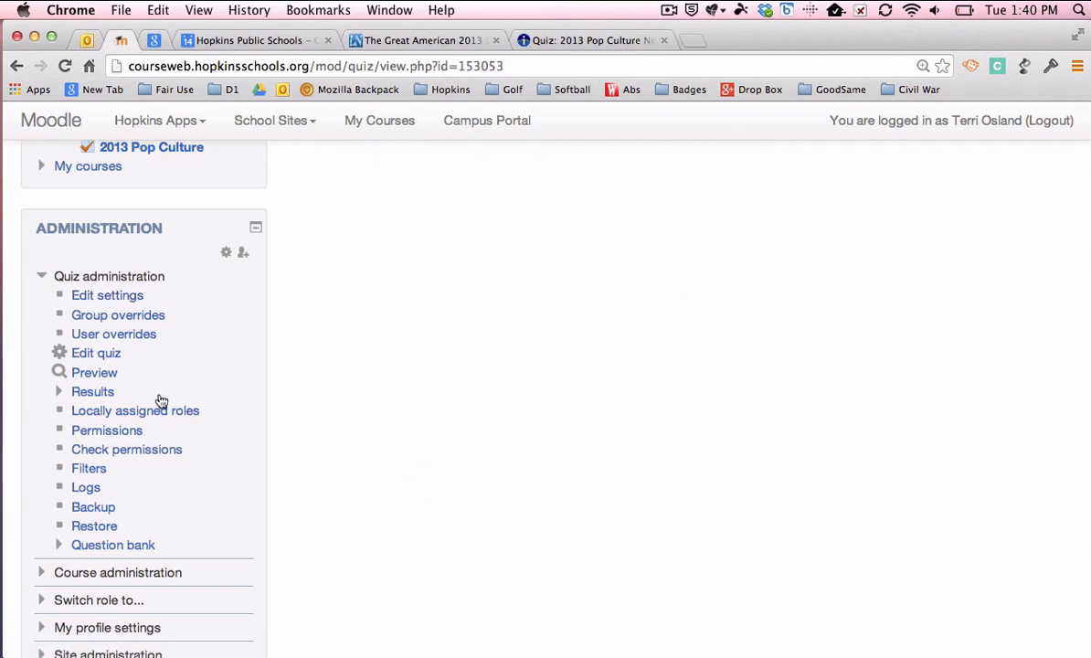
left_click(111, 357)
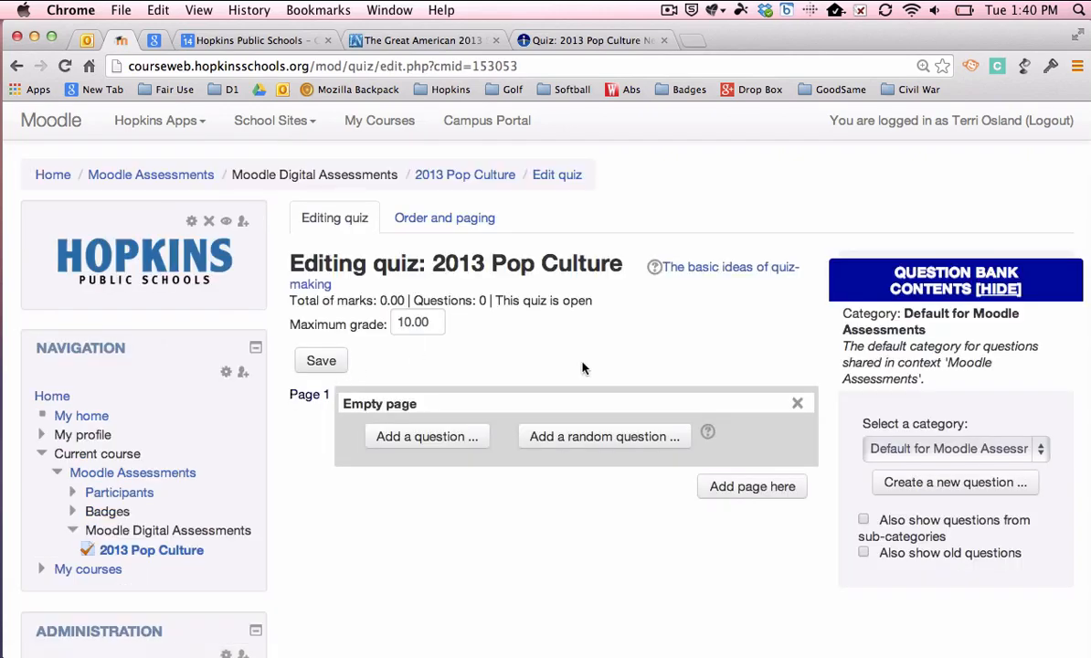
Step: Create a new Multiple choice question in the Default for Moodle Assessments category of the question bank
scroll(562, 311, "down", 1)
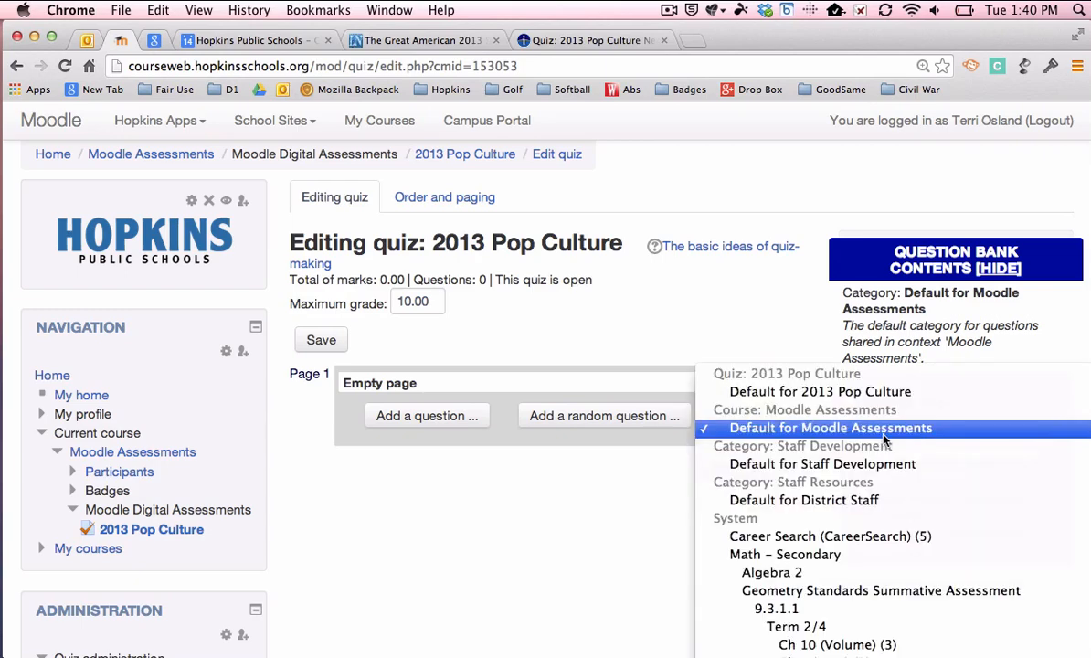
left_click(883, 430)
left_click(883, 437)
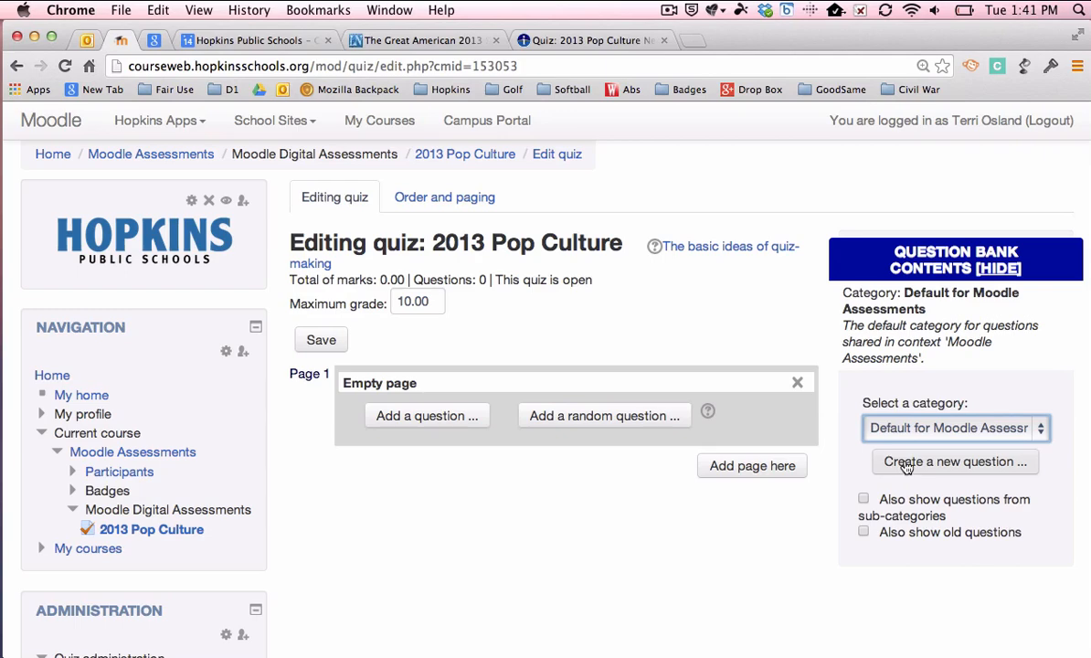
left_click(907, 464)
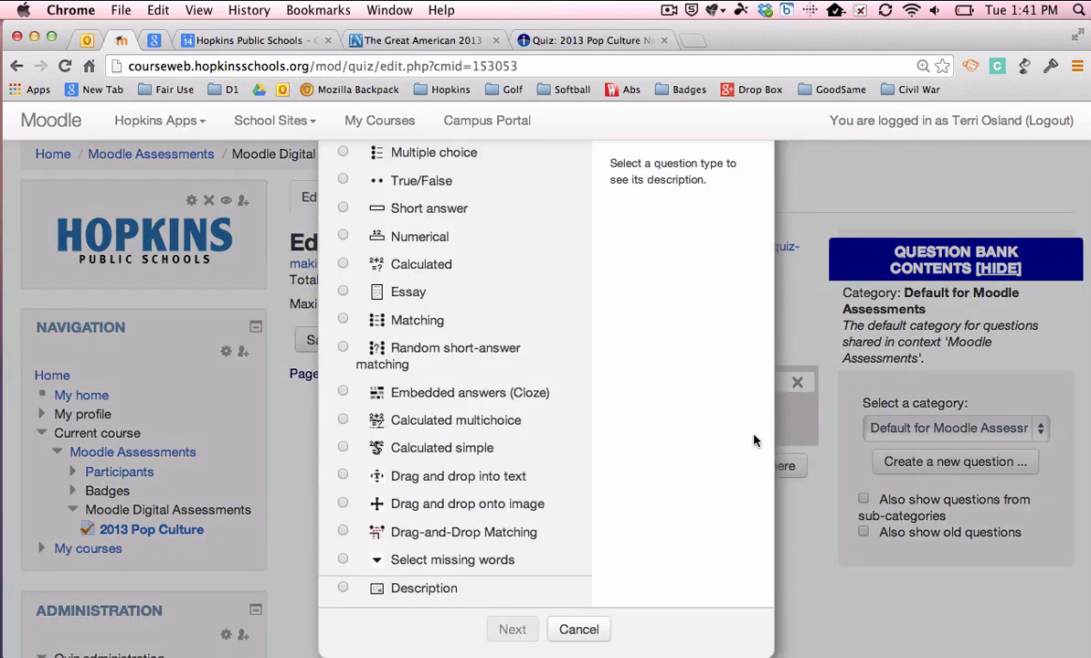
scroll(755, 440, "up", 1)
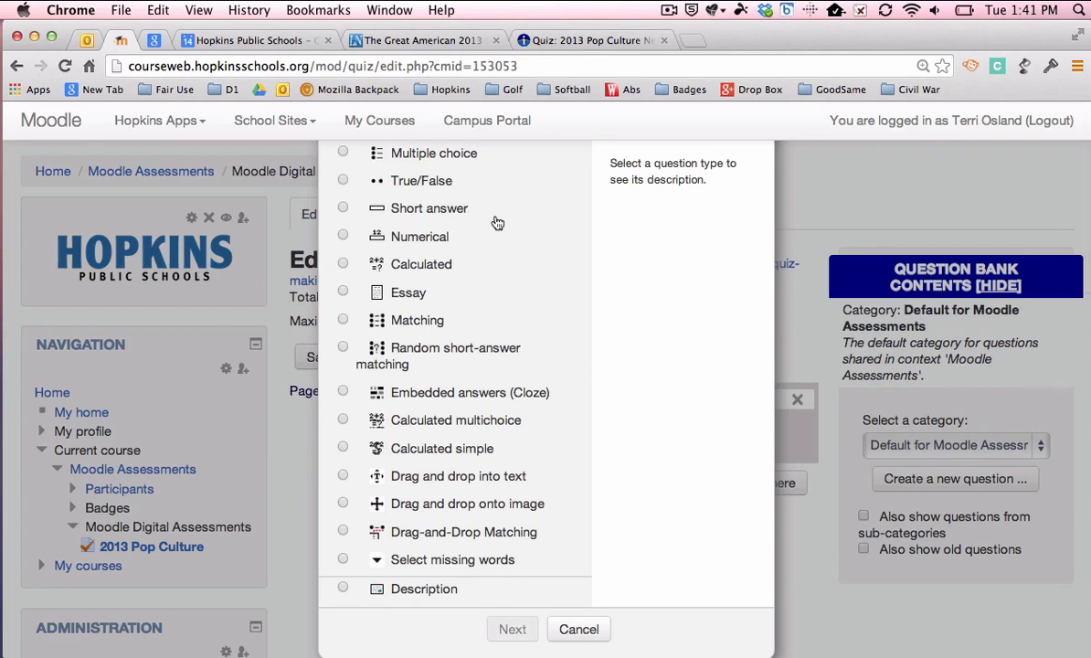
left_click(343, 153)
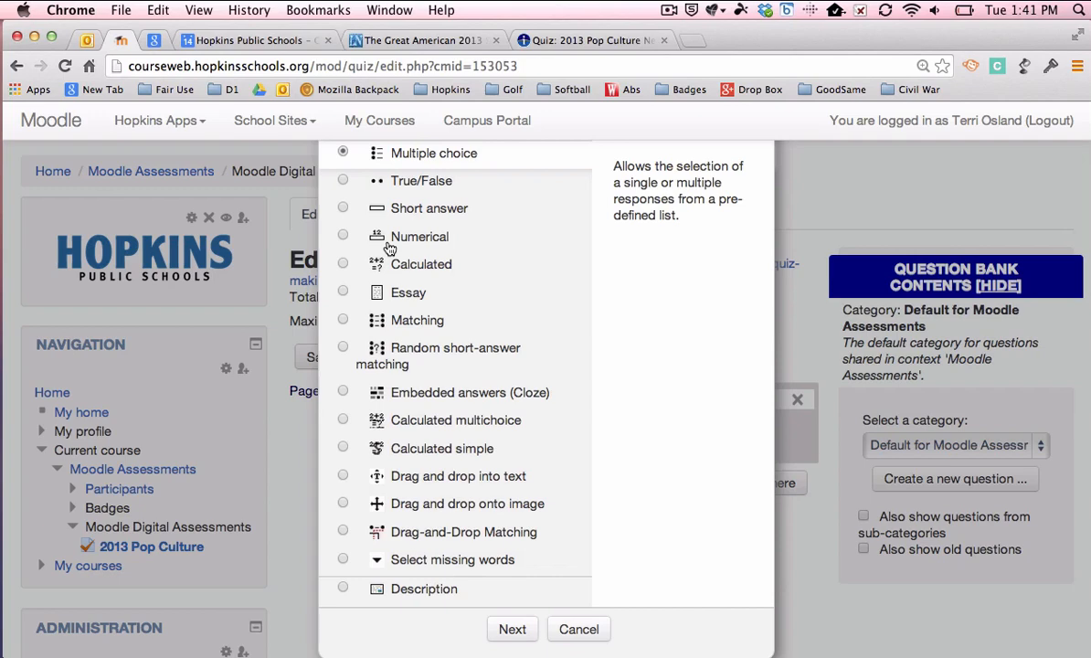
left_click(511, 629)
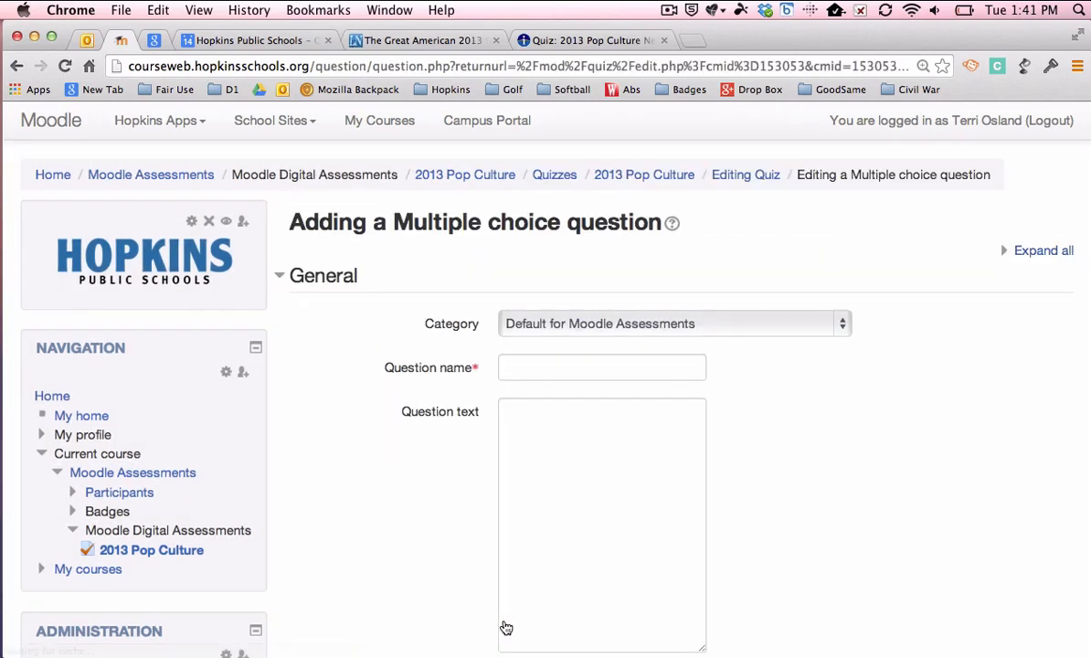
Step: Name the new multiple choice question "Late Show"
left_click(533, 368)
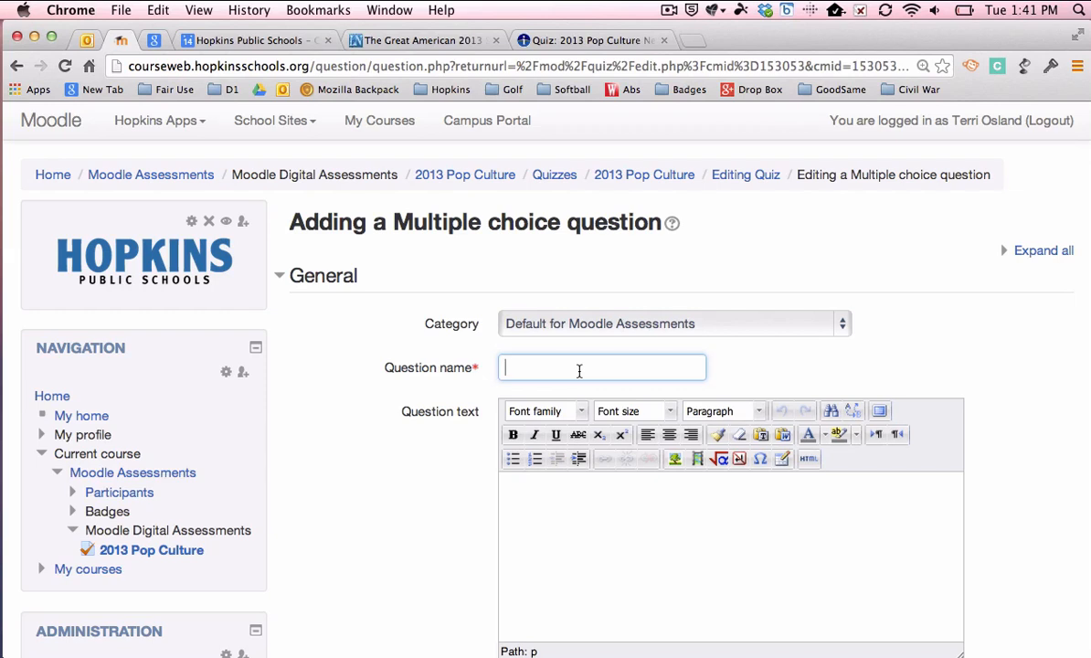
type("Late Show")
Step: Paste as plain text "Who did NBC announce will replace Jay Leno as host of The Tonight Show?" and its four lettered answer choices
left_click(577, 502)
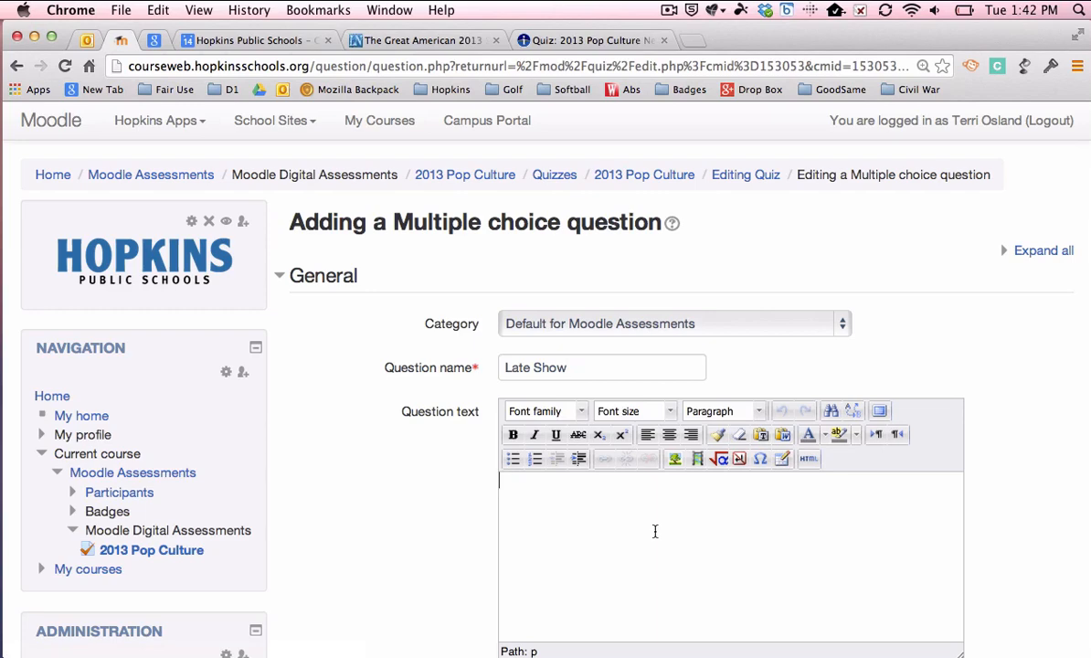
scroll(987, 420, "down", 2)
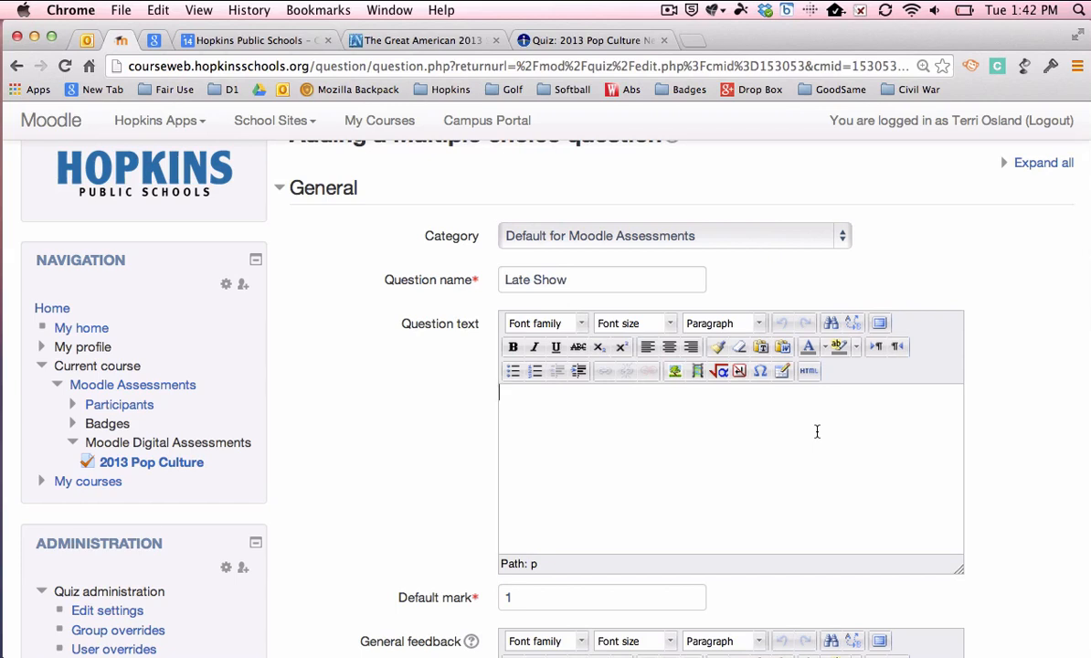
left_click(761, 350)
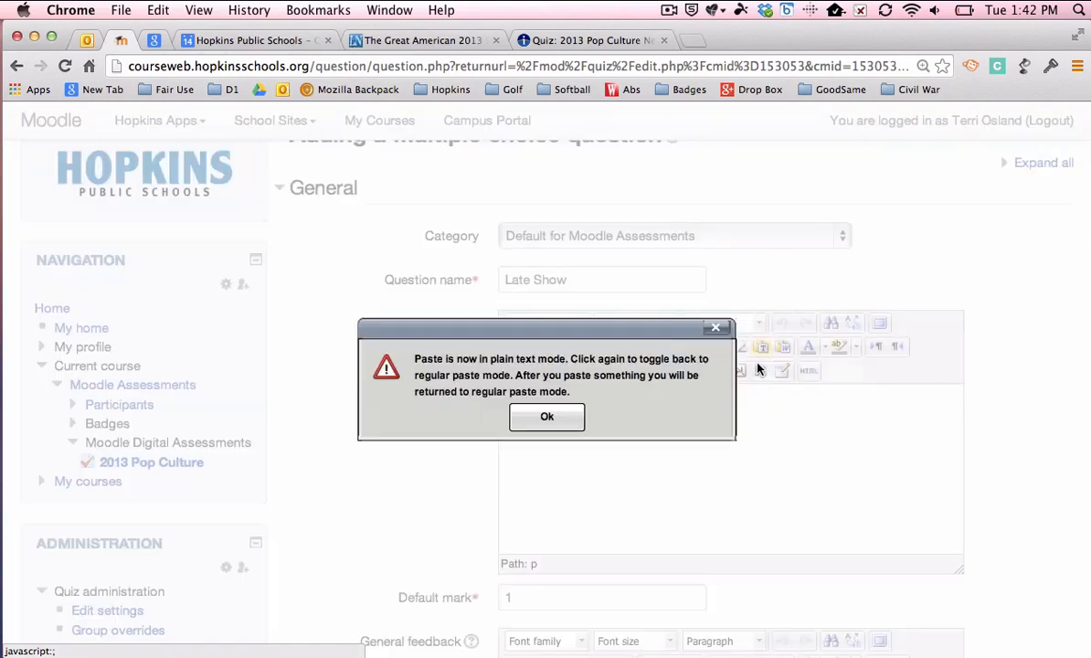
left_click(572, 414)
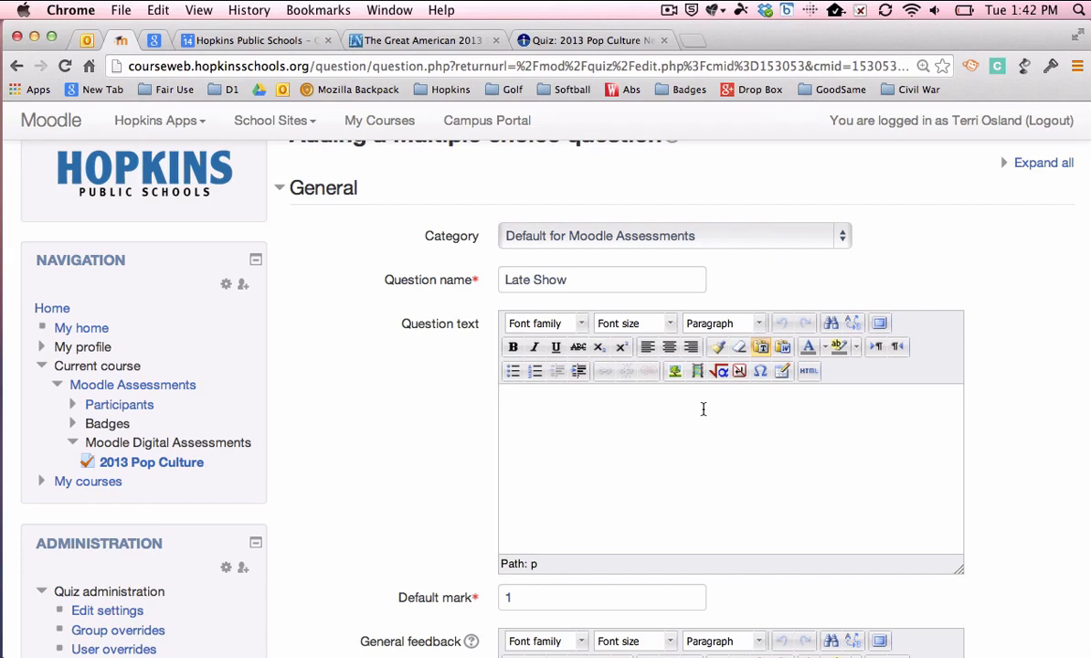
type("Who did NBC announce will replace Jay Leno as host of The Tonight Show? a) David Letterman b) Jimmy Fallon c) Adam Carolla d) Seth Meyers")
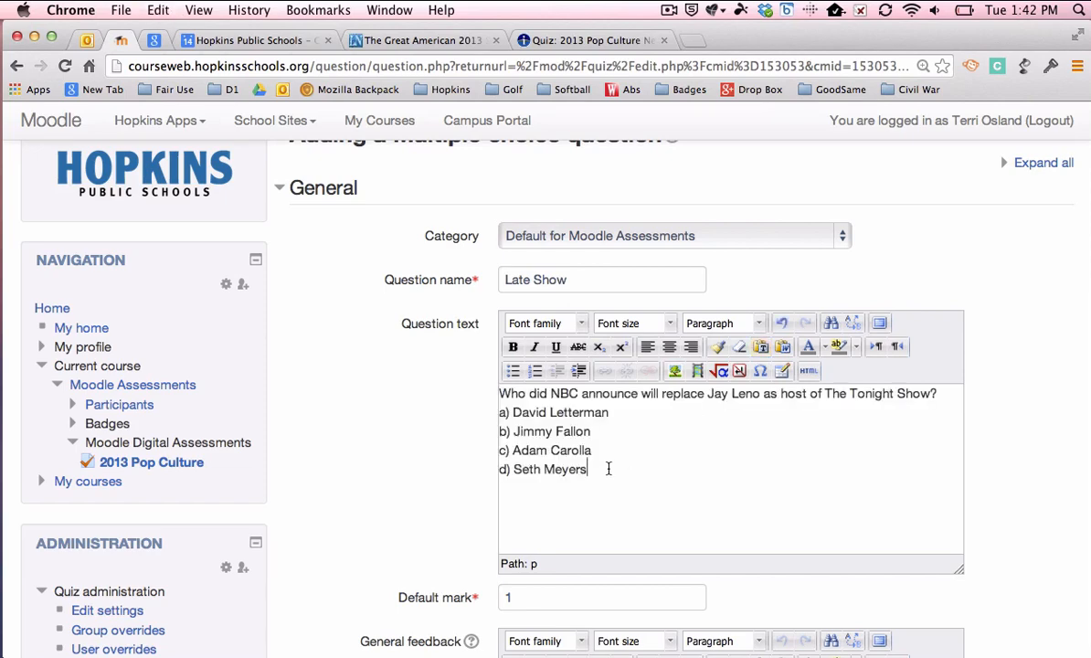
Step: Select the four lettered answer choices, a) to d), inside the question text
scroll(426, 451, "down", 2)
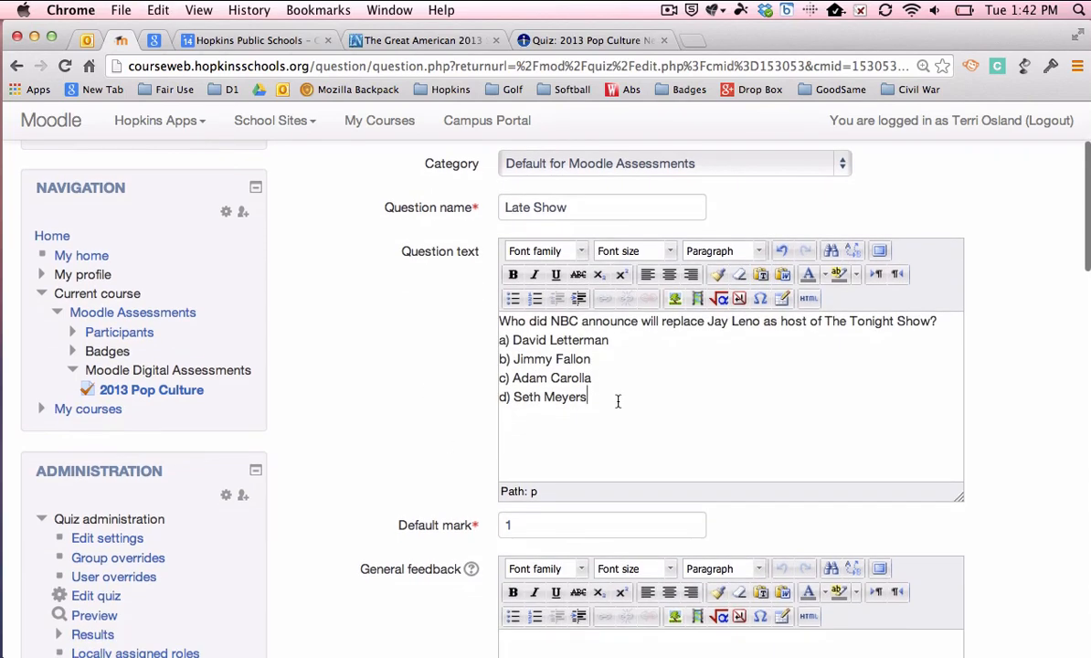
left_click_drag(607, 402, 490, 340)
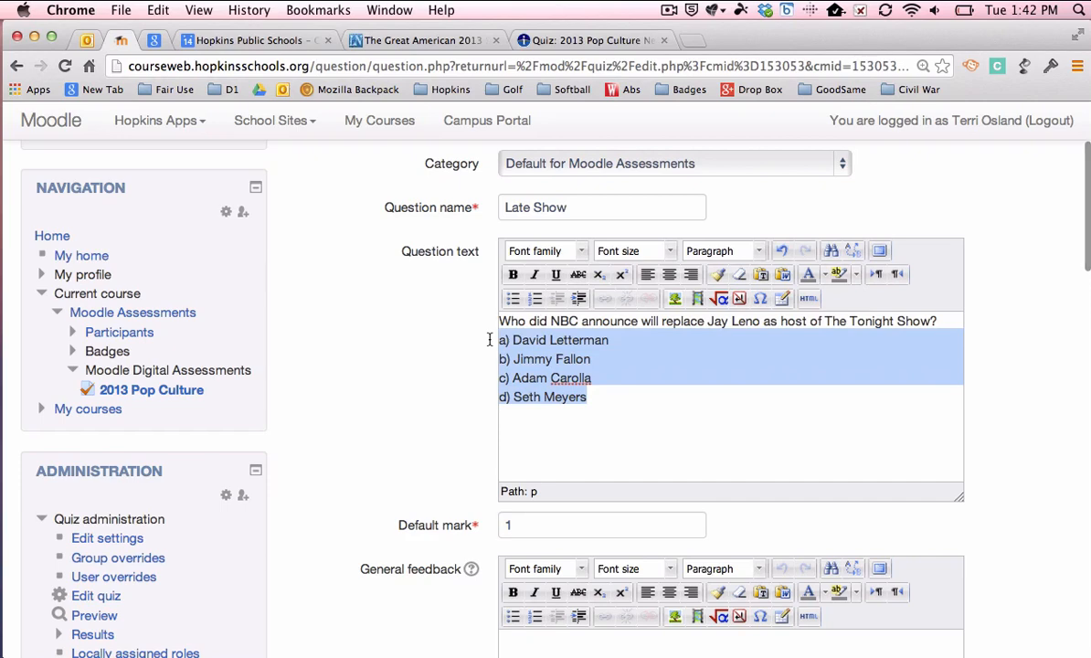
scroll(432, 340, "down", 2)
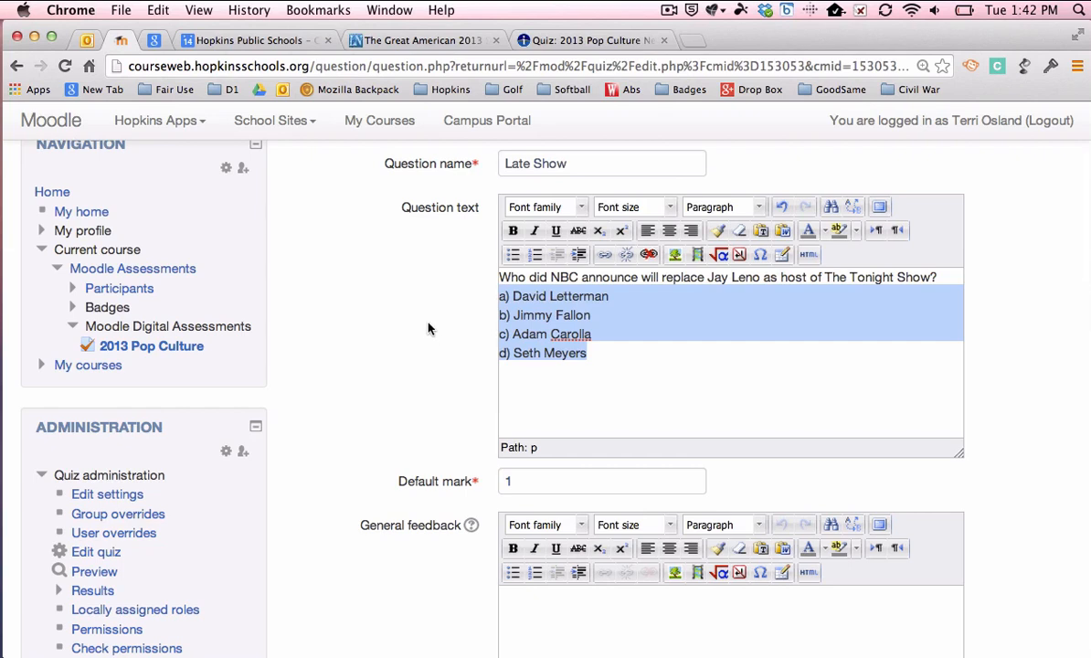
scroll(429, 329, "down", 1)
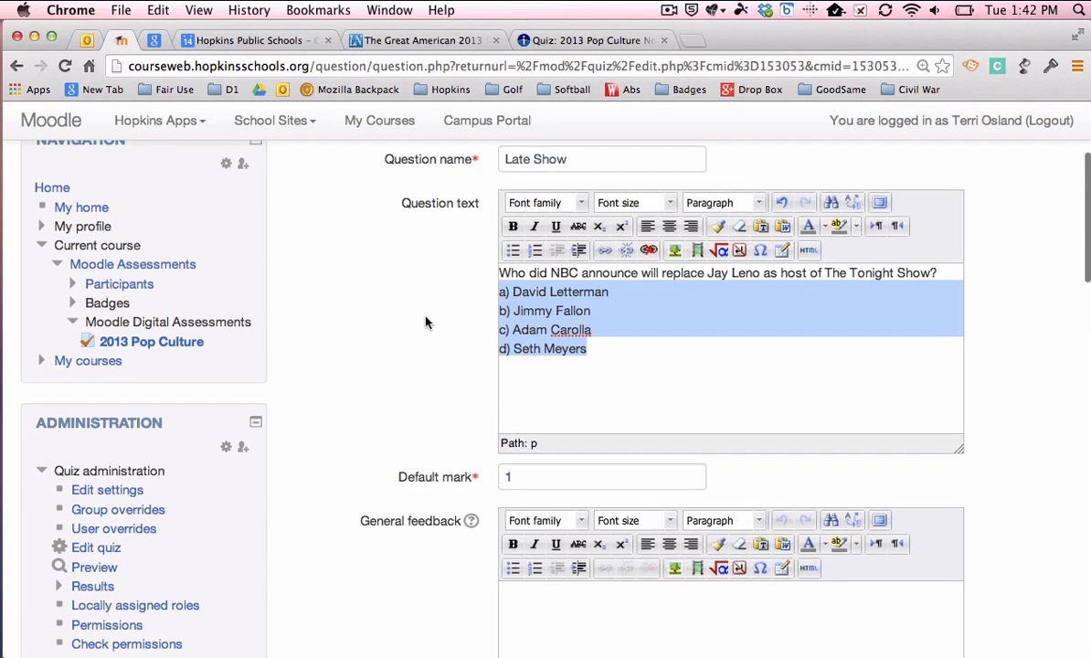
scroll(426, 322, "down", 1)
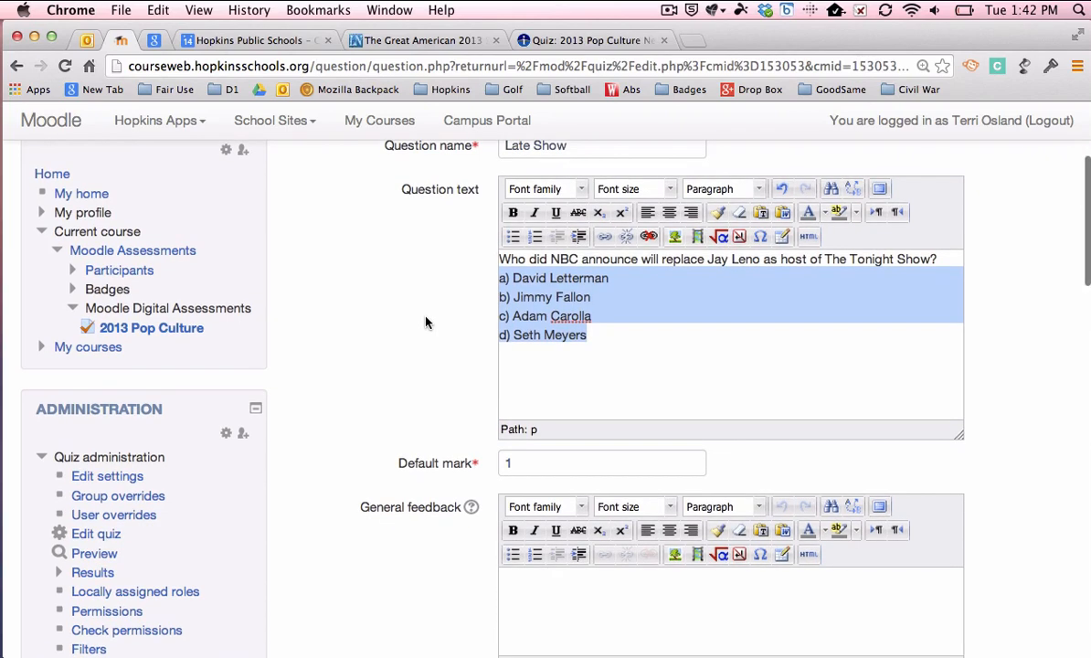
scroll(426, 322, "down", 3)
Step: Replace the first word of the question name so that it reads "Tonight Show"
scroll(429, 319, "up", 5)
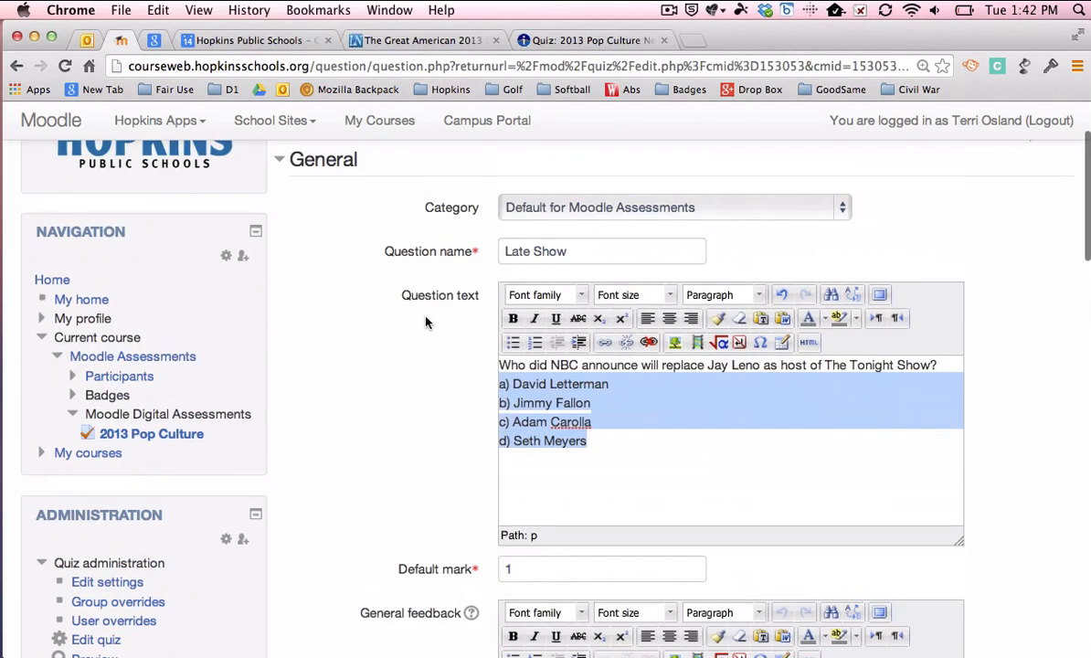
double_click(518, 251)
type("Toni")
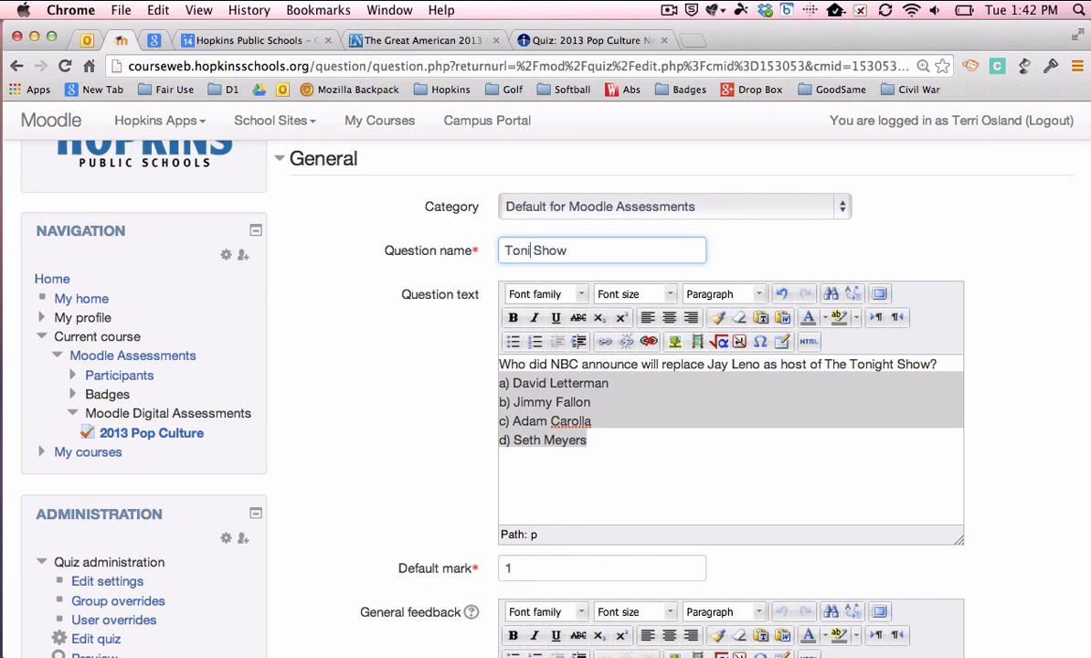
type("ght")
Step: Review the feedback, answer-count, shuffle and numbering options, keeping One answer only, shuffled choices and a., b., c. numbering
scroll(402, 354, "down", 1)
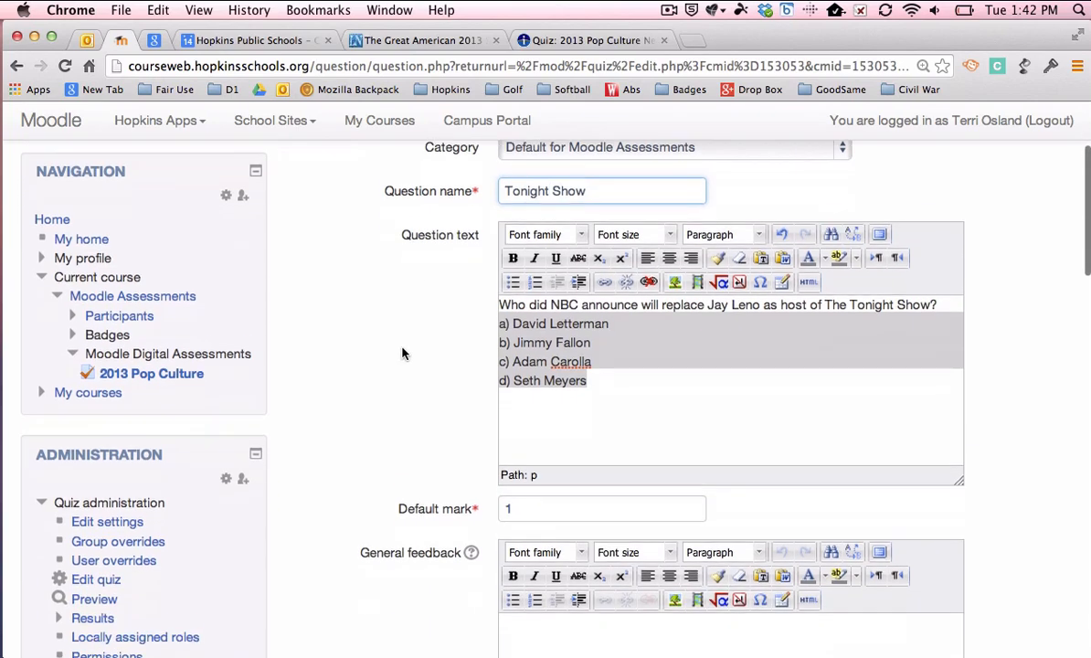
scroll(402, 354, "down", 1)
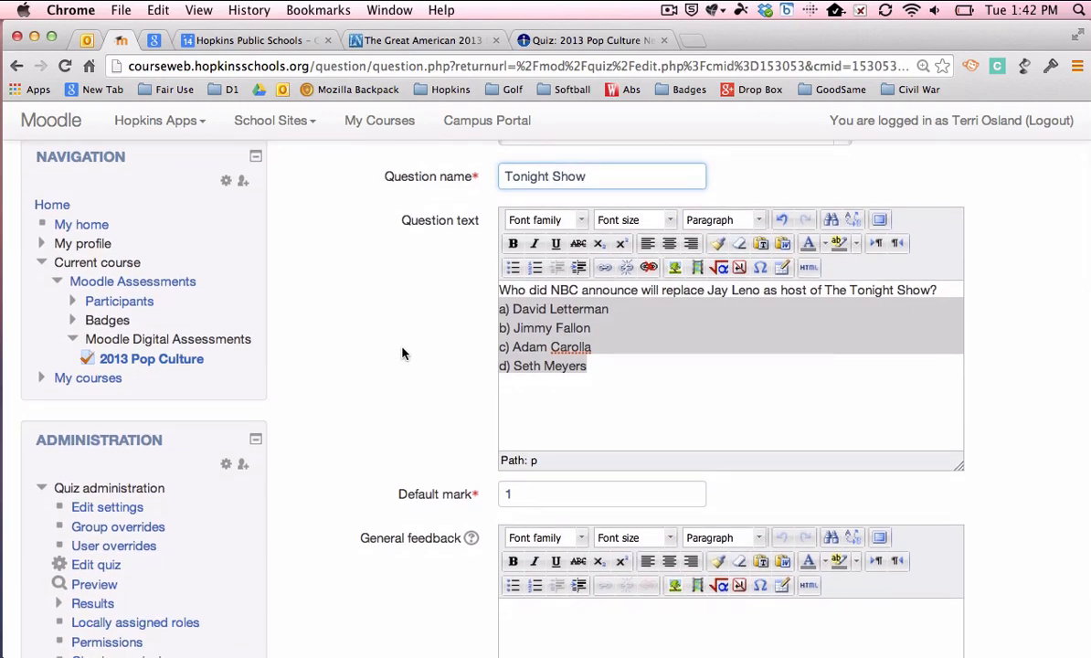
scroll(402, 353, "down", 2)
scroll(402, 354, "down", 2)
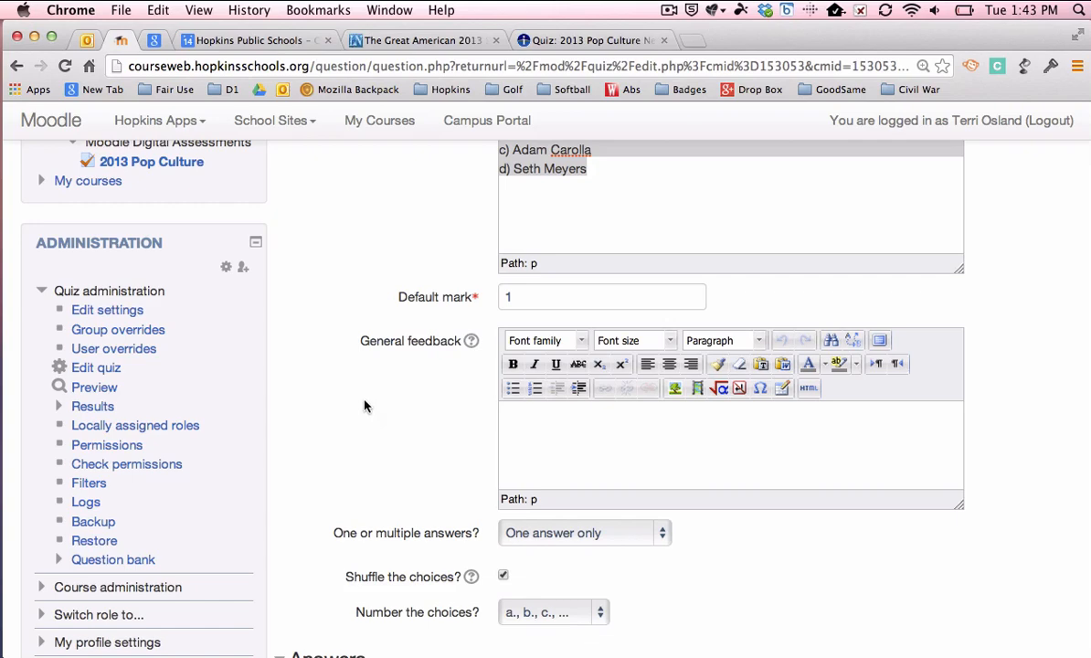
scroll(364, 406, "down", 1)
scroll(355, 394, "down", 2)
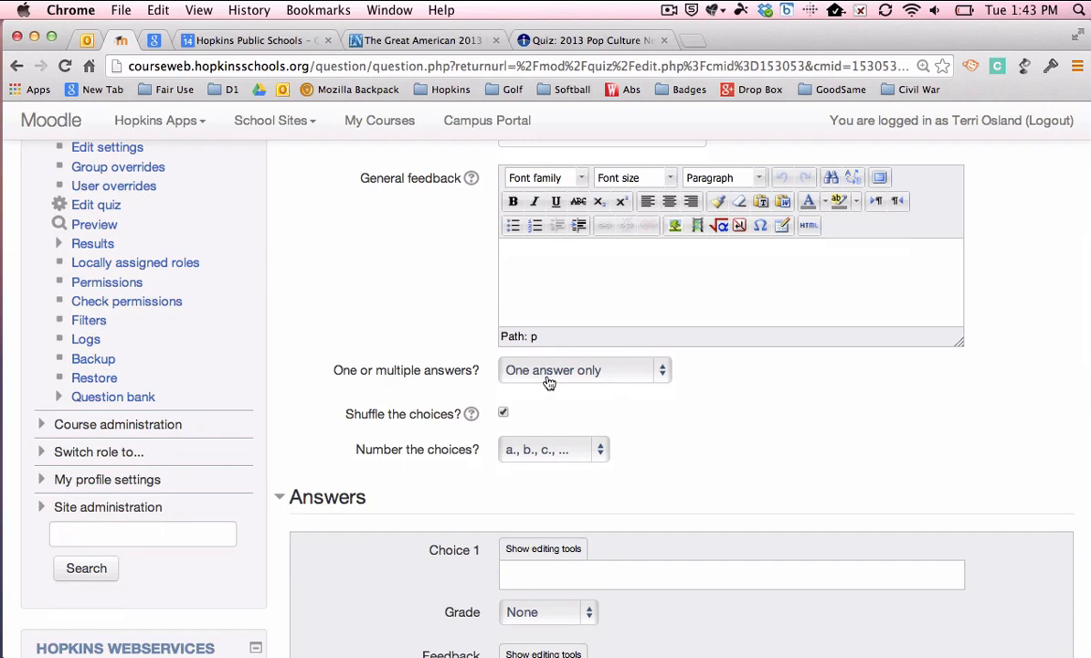
left_click(504, 416)
left_click(504, 416)
scroll(563, 411, "down", 2)
left_click(562, 367)
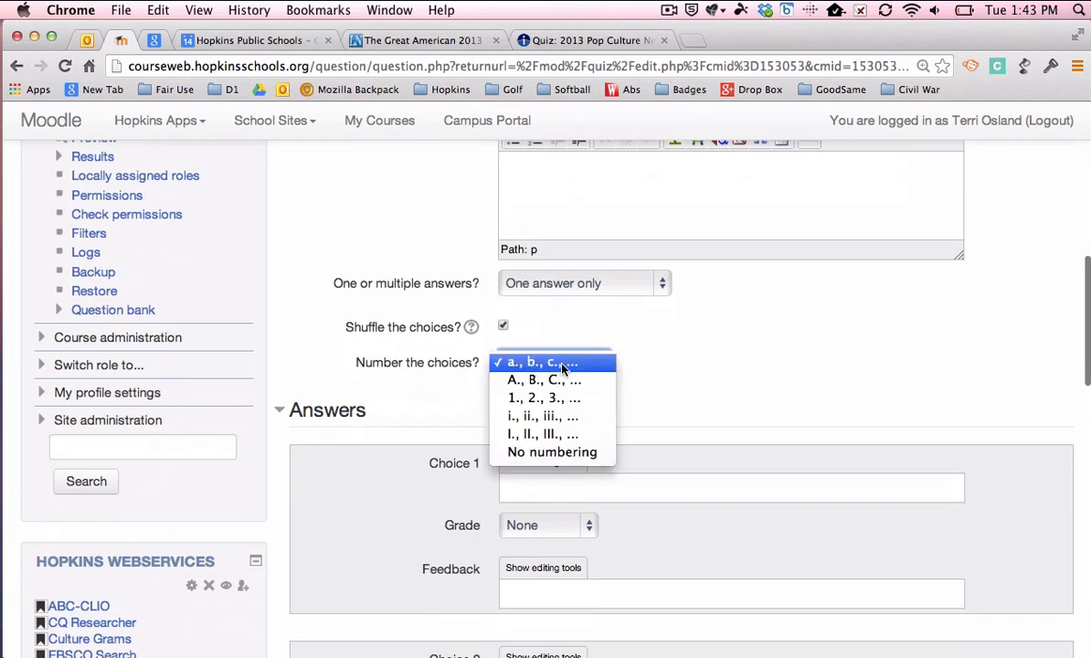
left_click(677, 373)
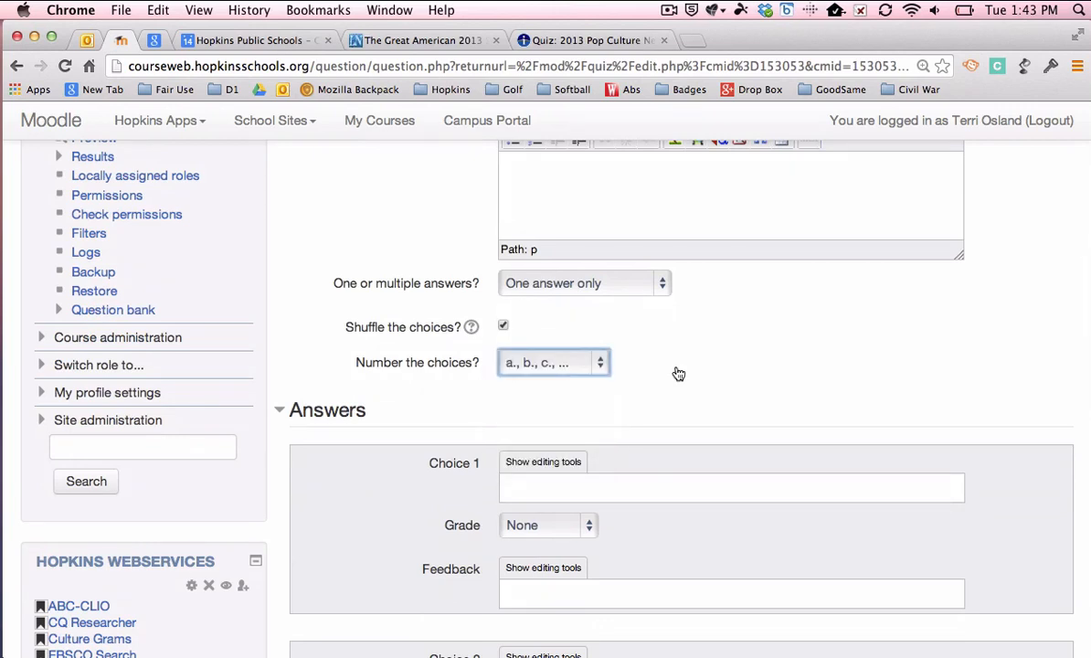
Step: Enter "David Letterman" as the answer text for Choice 1
scroll(678, 372, "down", 2)
left_click(627, 421)
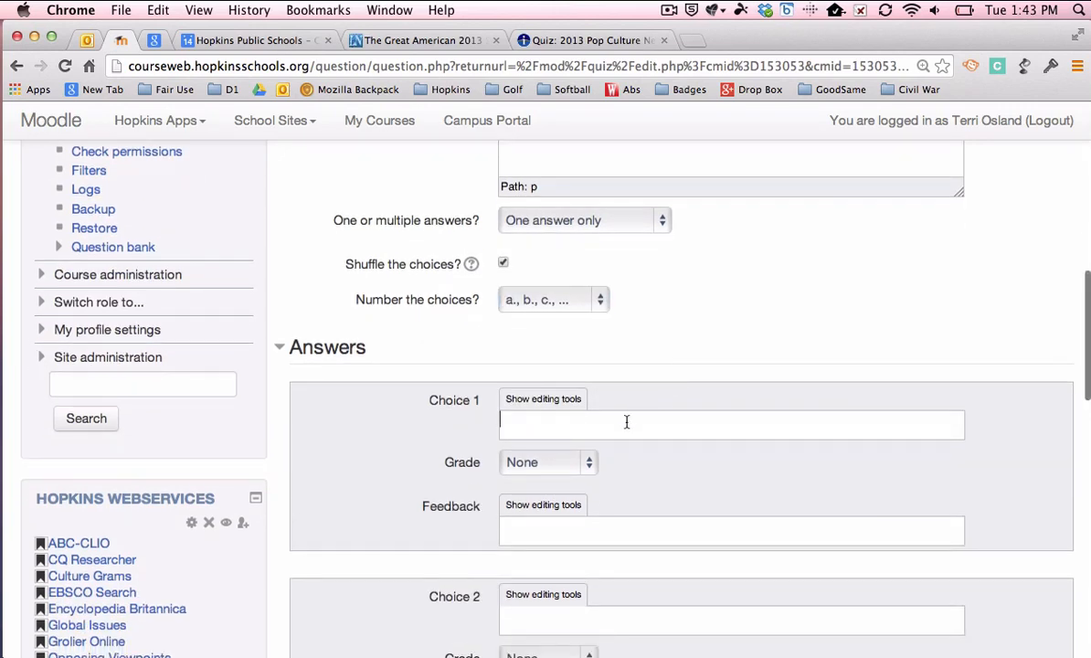
type("David ")
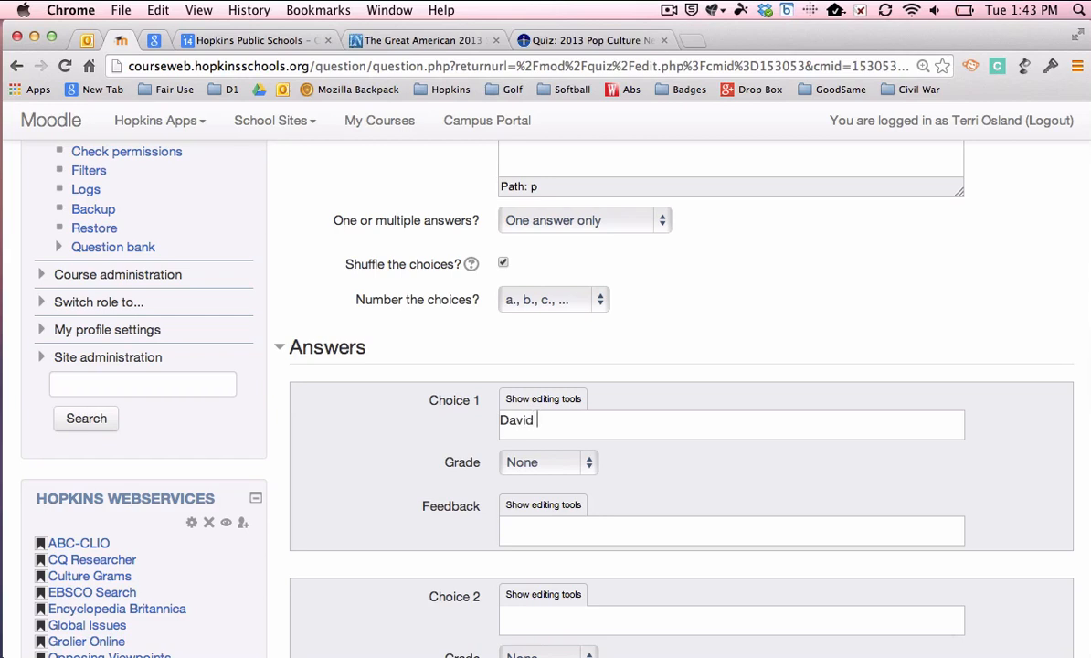
type("Letterman")
scroll(566, 430, "down", 1)
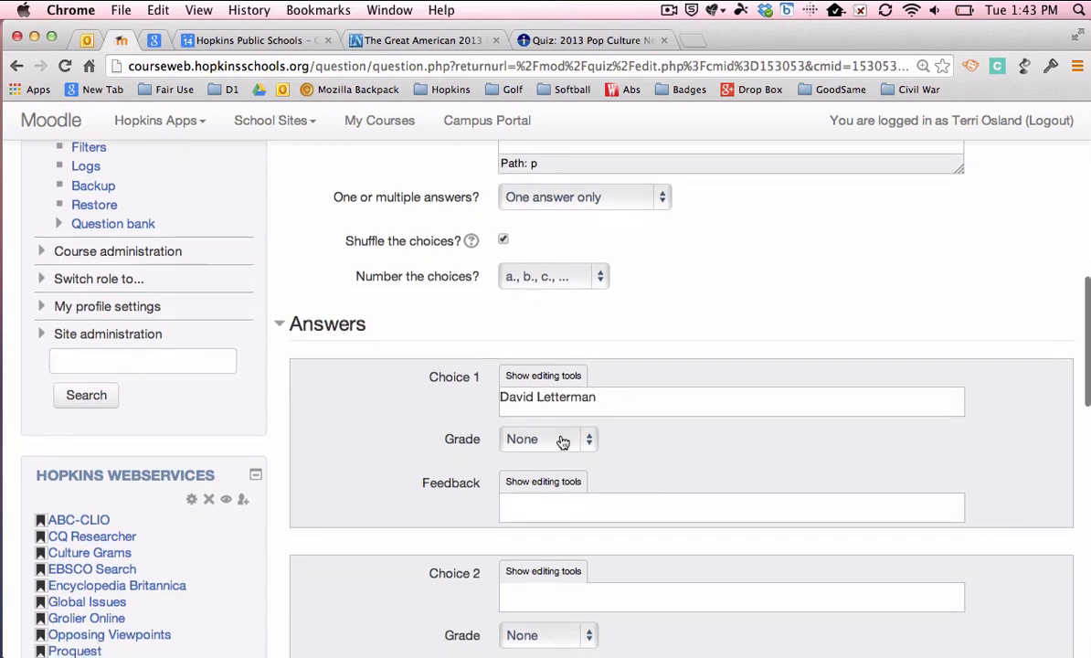
Step: Keep the grade for Choice 1, David Letterman, set to None
left_click(563, 441)
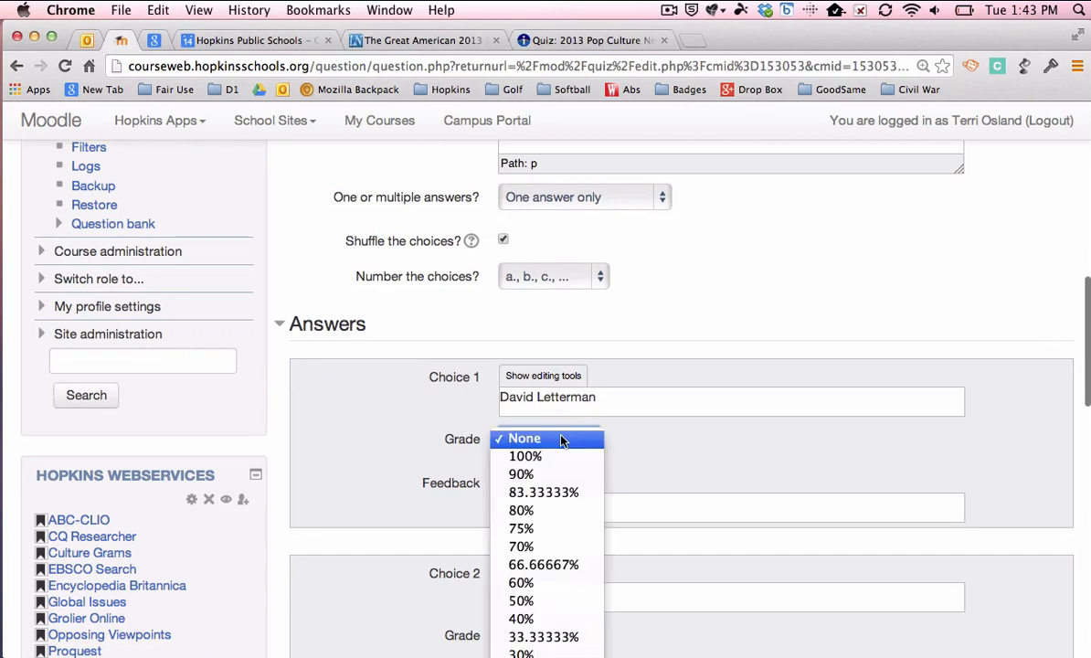
left_click(563, 440)
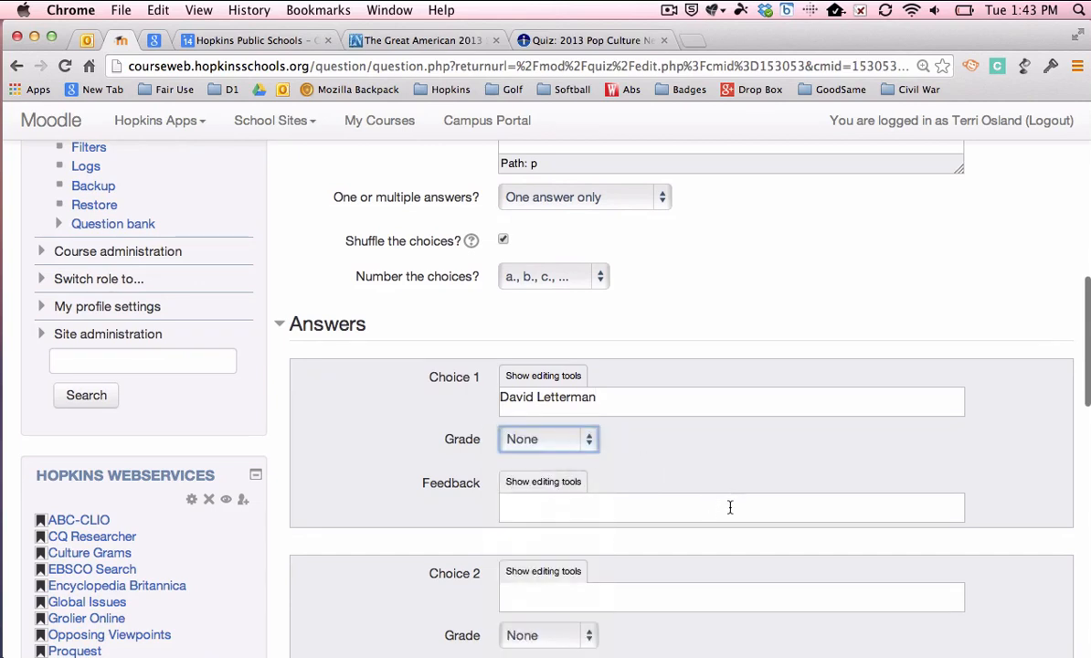
Step: Enter "Jimmy Fallon" as the answer text for Choice 2 and set its grade to 100%
scroll(728, 451, "down", 2)
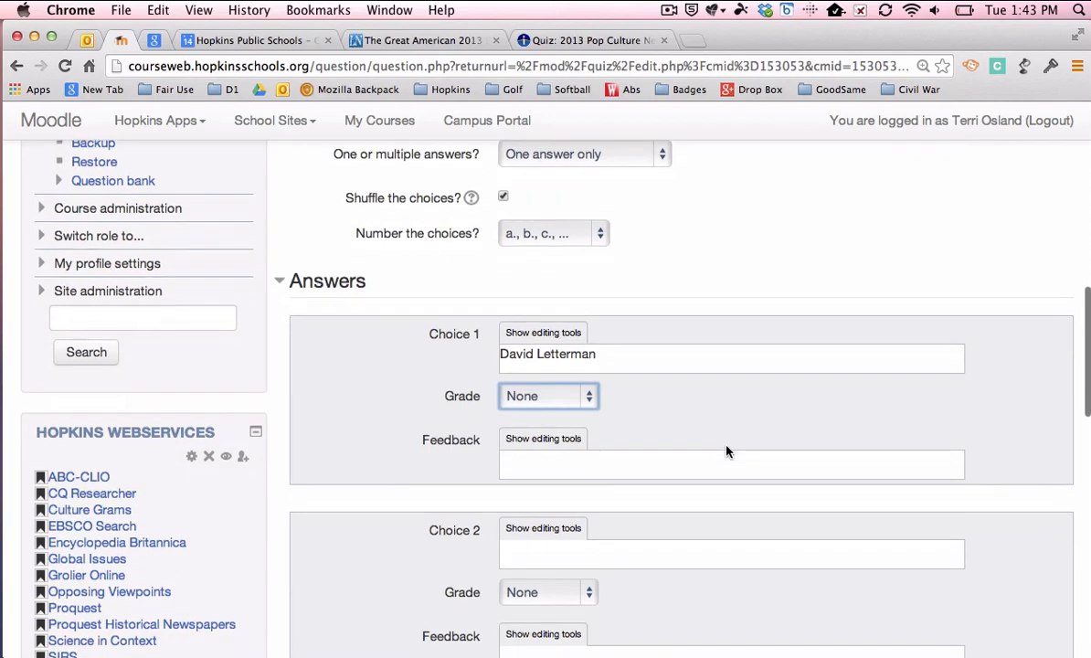
scroll(727, 450, "down", 2)
scroll(727, 450, "up", 8)
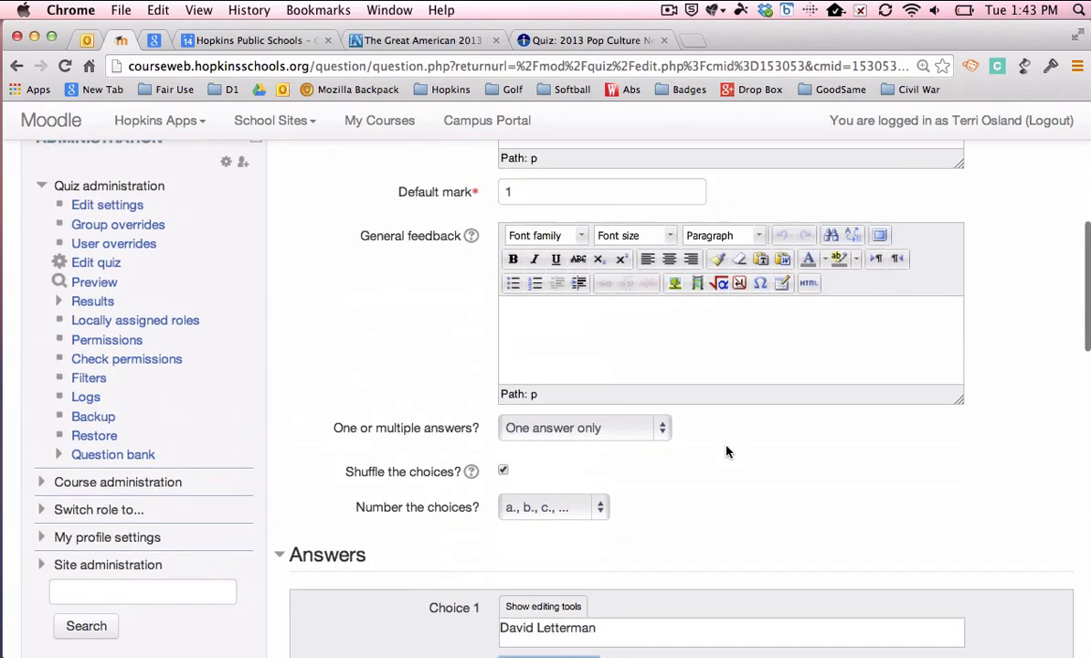
scroll(728, 451, "up", 3)
scroll(727, 451, "down", 5)
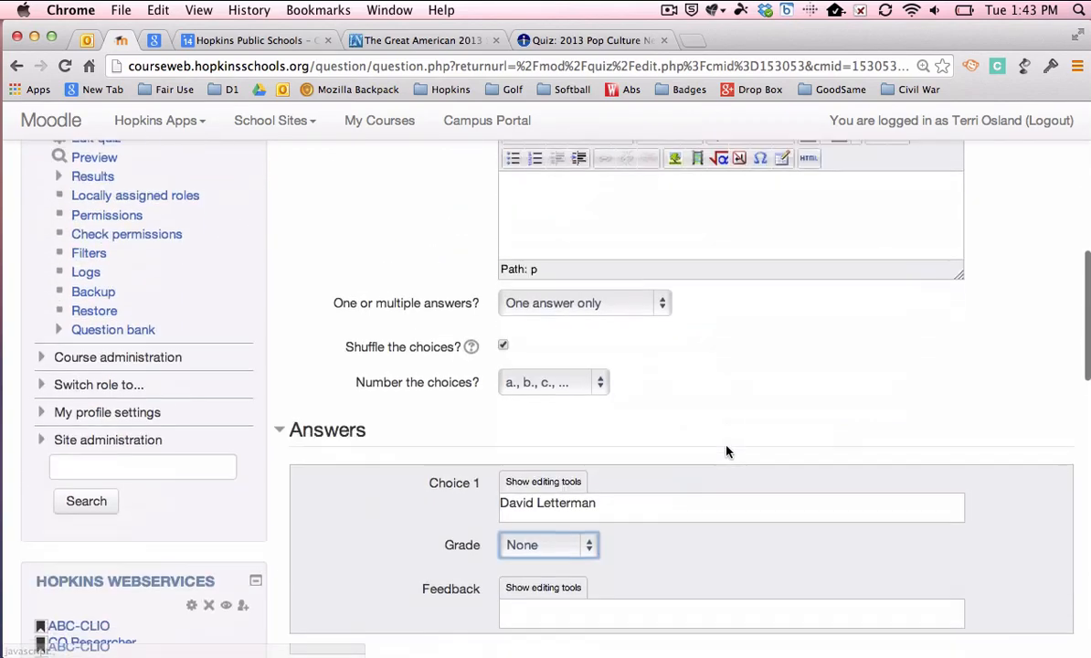
scroll(727, 451, "down", 5)
left_click(692, 431)
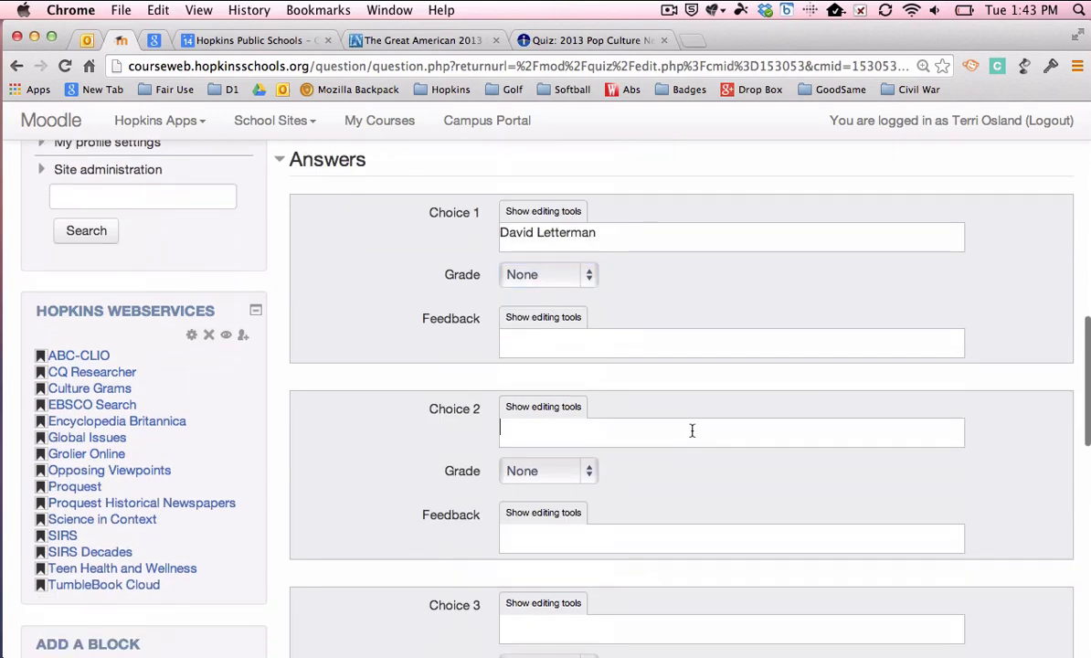
type("Jimmy Fallon")
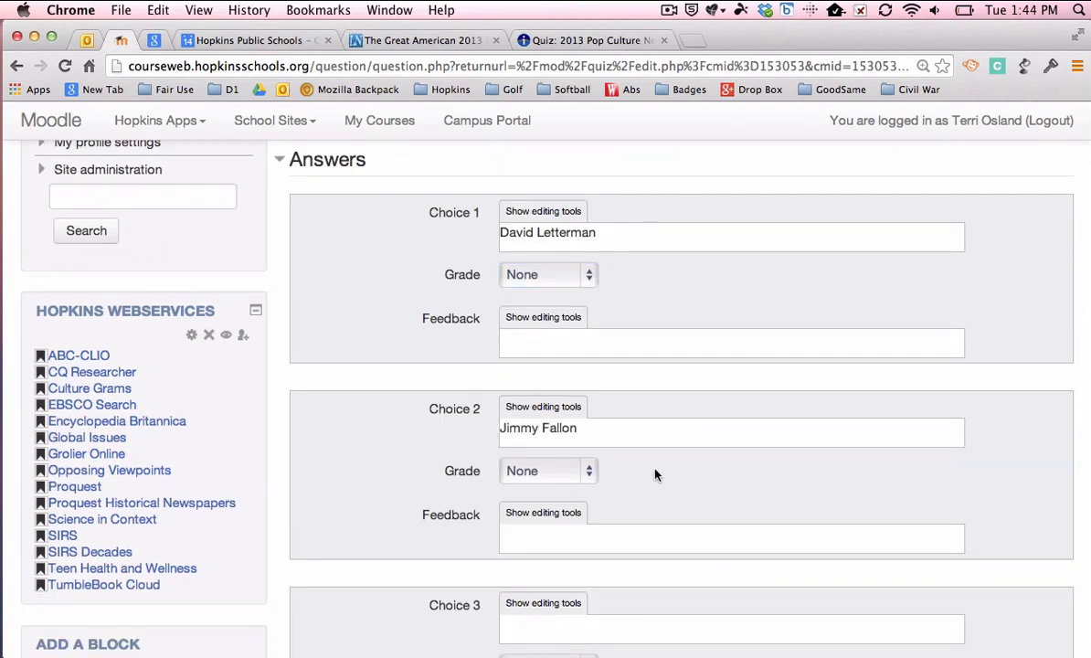
left_click(560, 470)
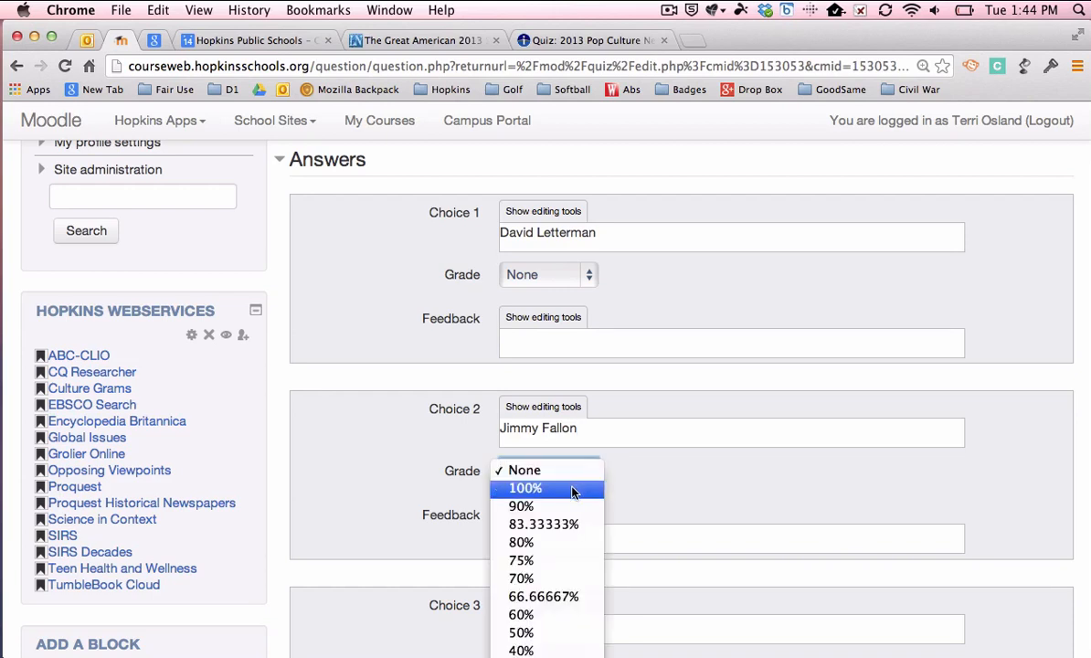
left_click(574, 490)
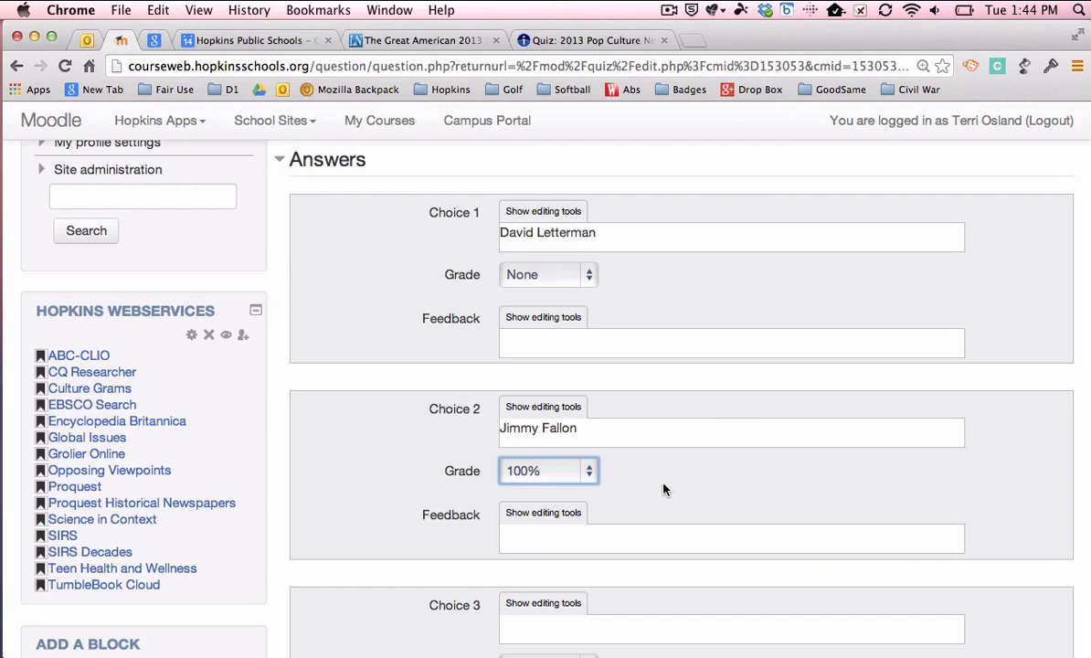
Step: Enter "Adam Carolla" as the answer text for Choice 3 and "Seth Meyers" for Choice 4
scroll(665, 487, "up", 10)
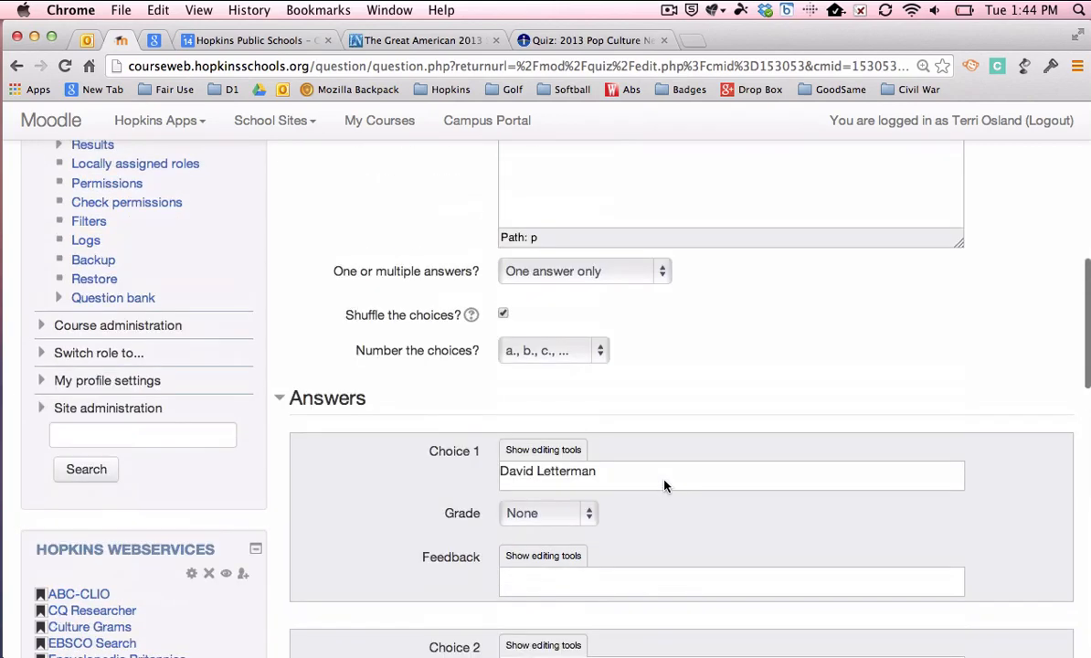
scroll(665, 486, "up", 3)
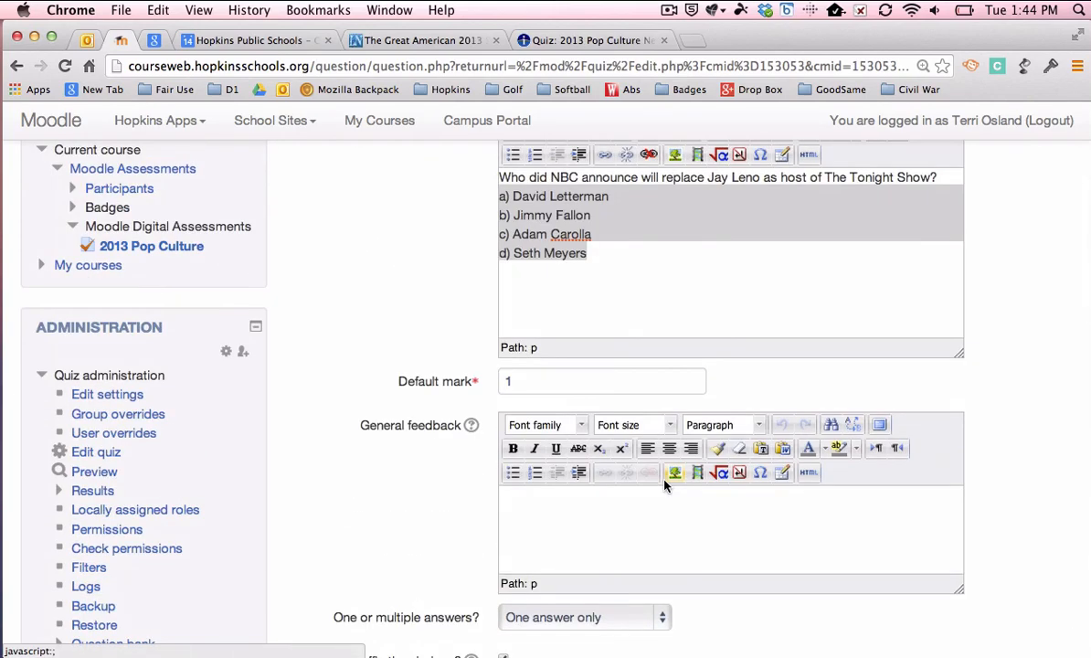
scroll(665, 486, "down", 15)
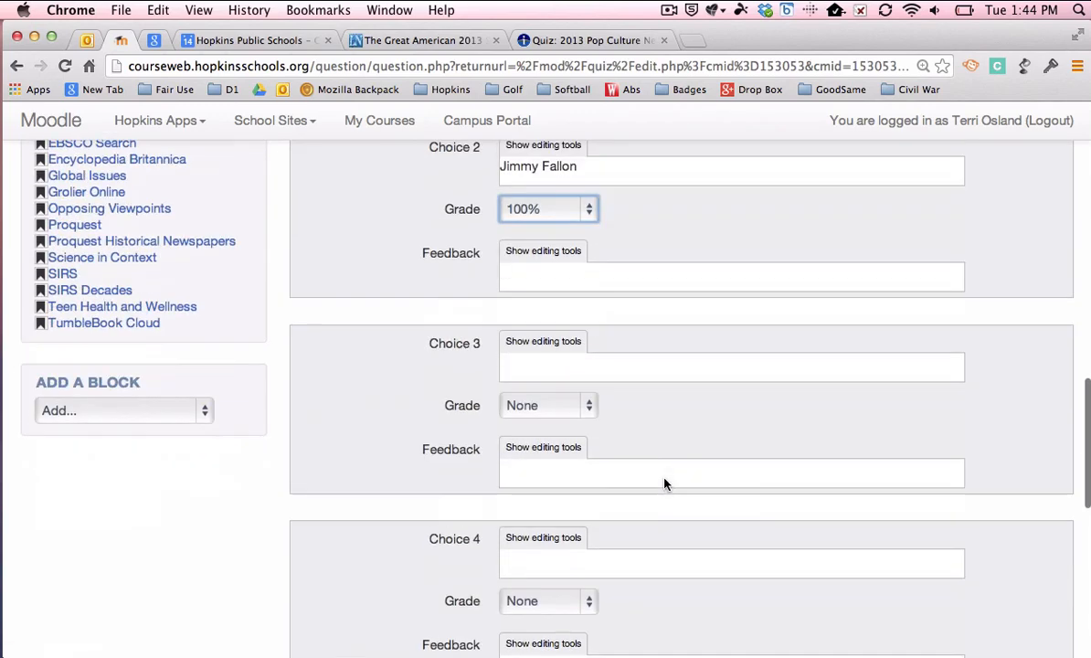
left_click(553, 371)
type("Adam")
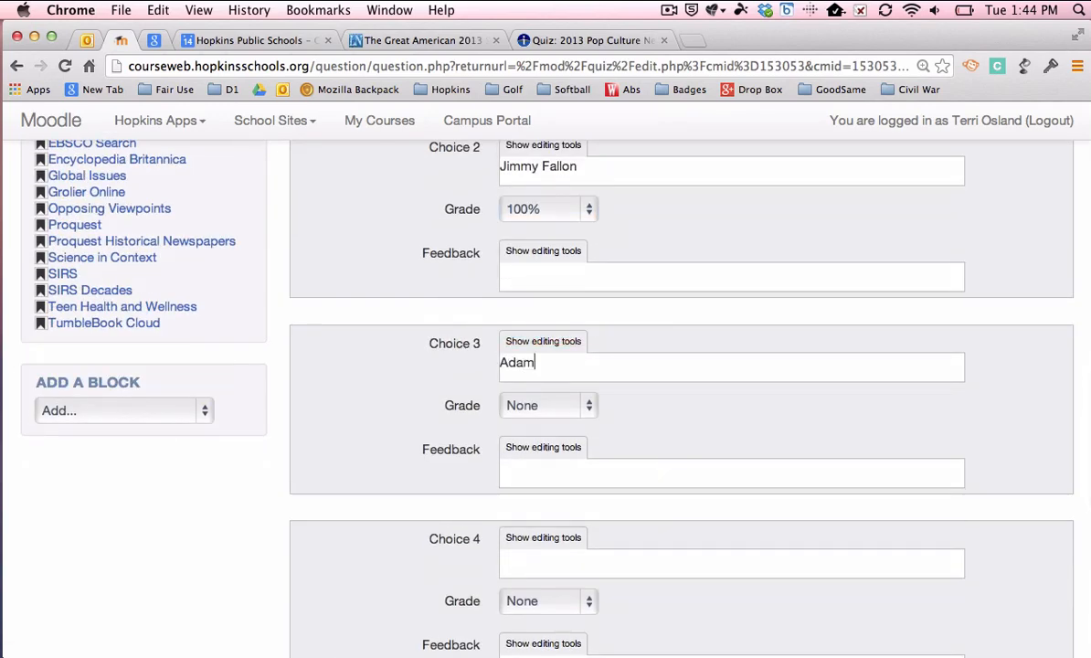
type(" Carolla")
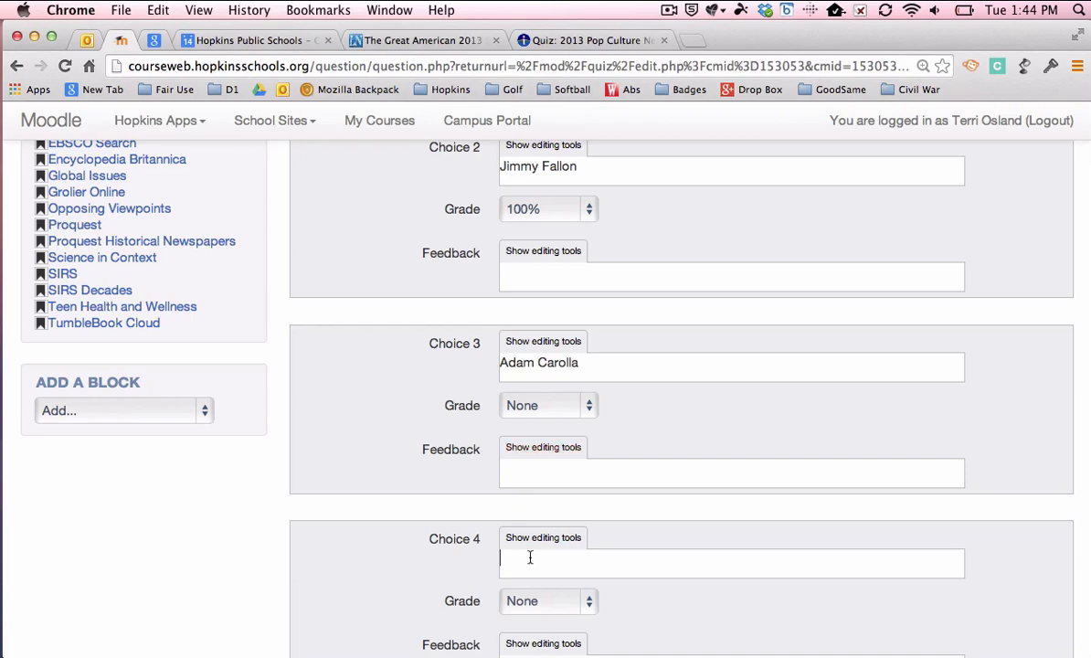
type("Seth Meyers")
Step: Delete the four lettered answer choices, a) to d), from the question text, keeping only the question sentence
scroll(661, 436, "up", 10)
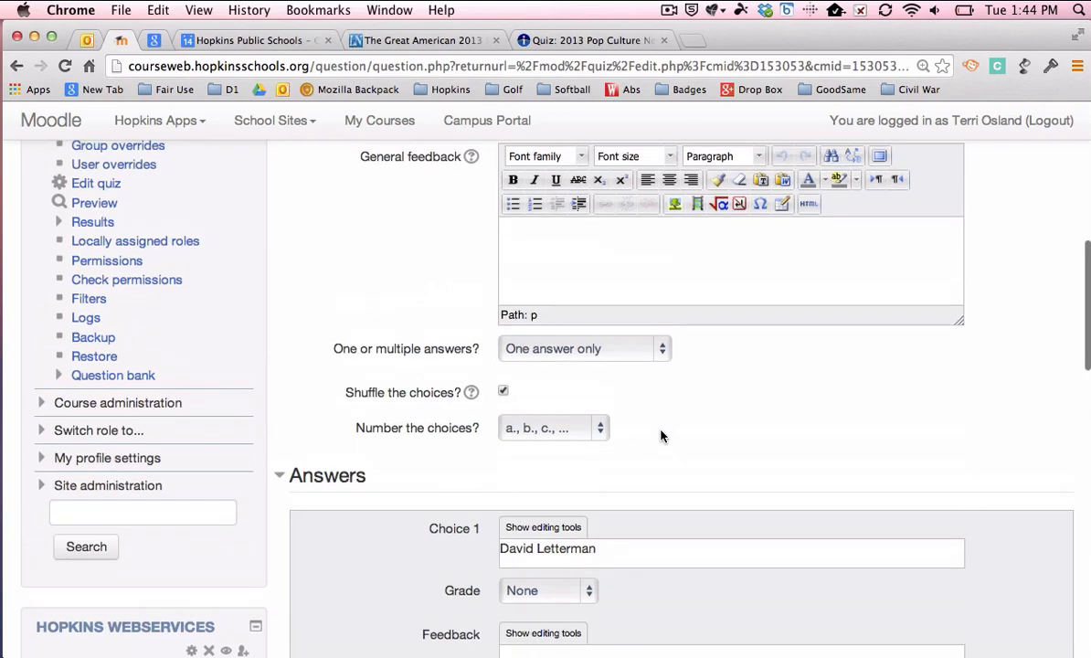
scroll(661, 436, "up", 6)
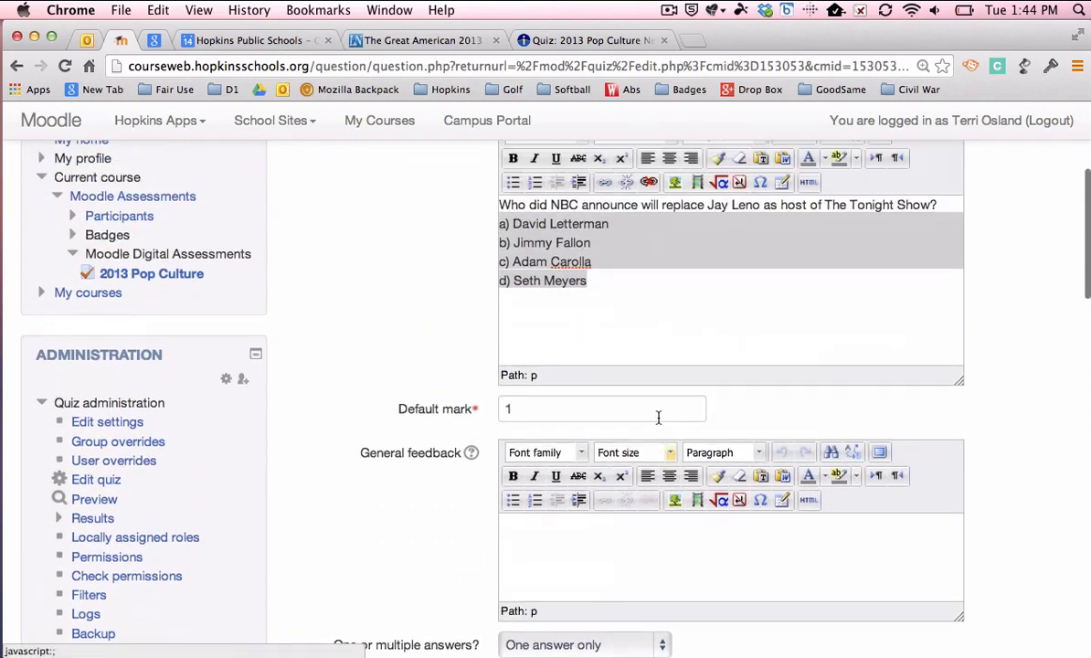
left_click(567, 301)
left_click_drag(543, 298, 457, 214)
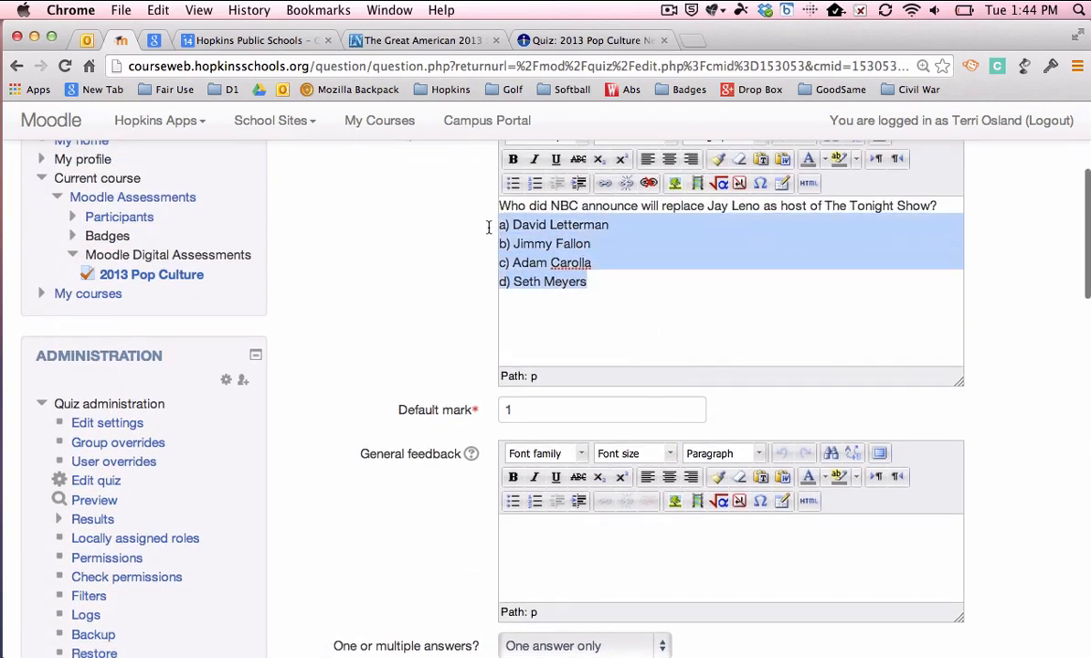
key("BackSpace")
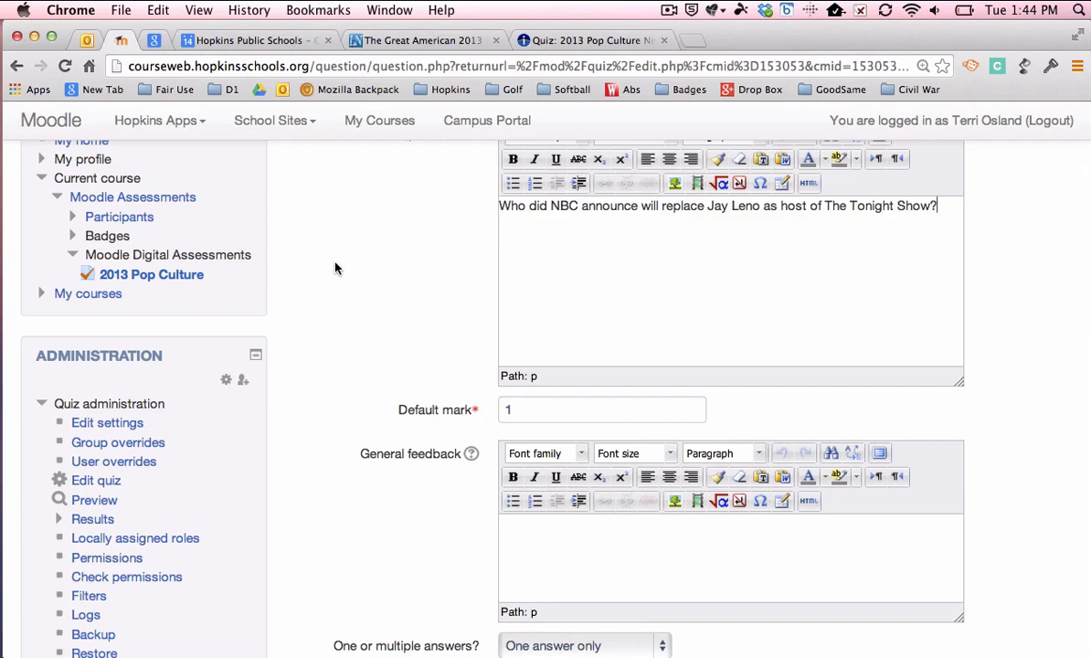
Step: Check the completed answer choices and save the multiple choice question
scroll(336, 267, "down", 8)
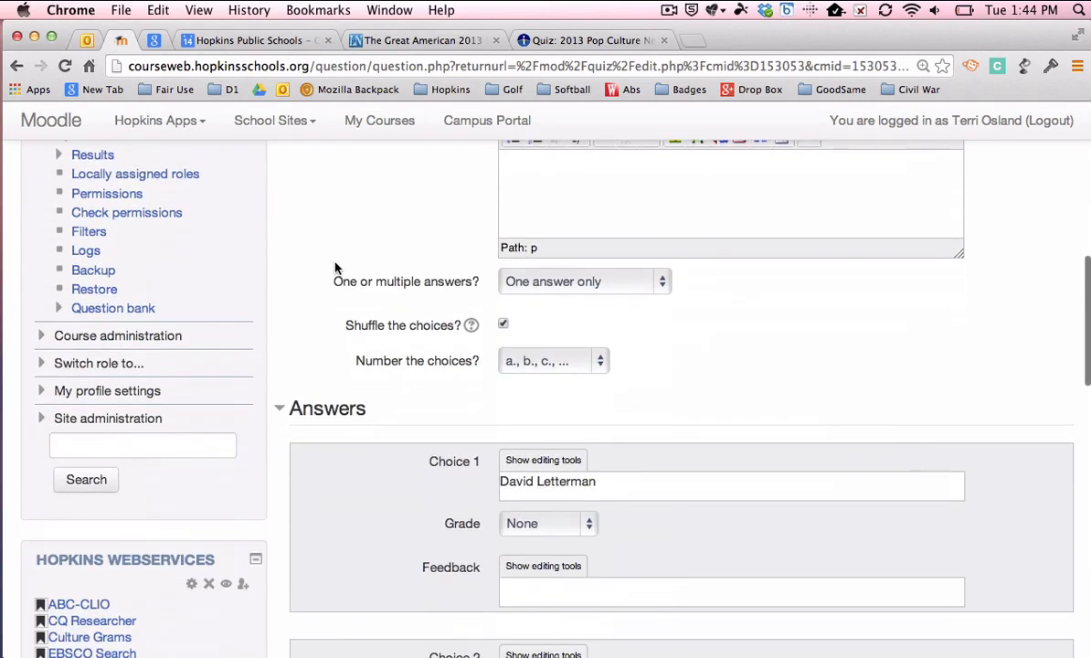
scroll(335, 268, "down", 10)
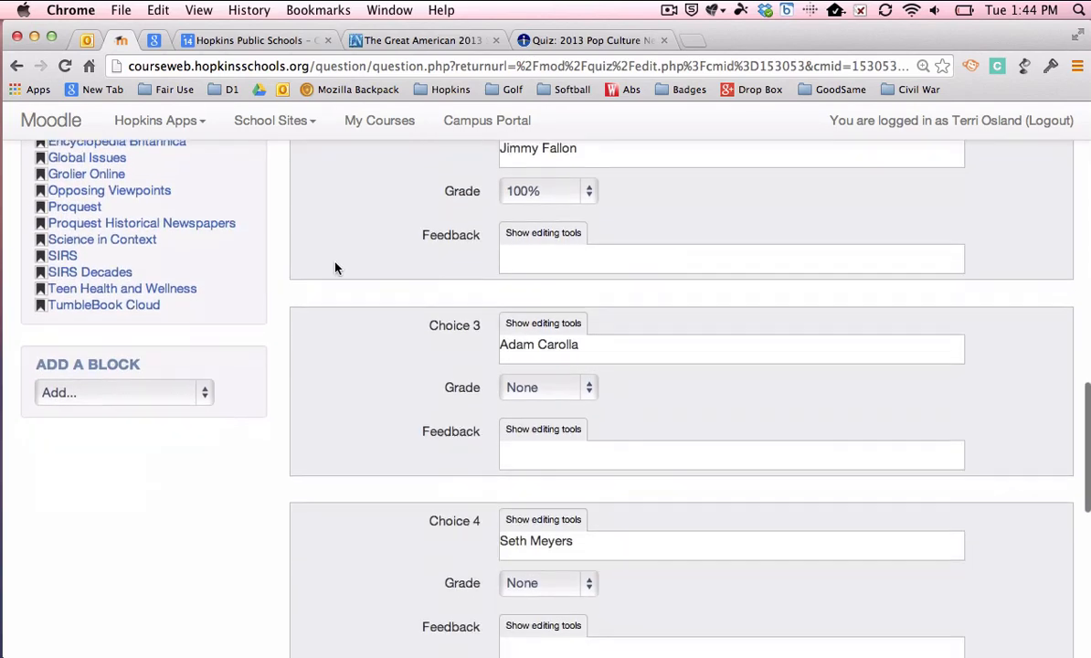
scroll(335, 268, "down", 10)
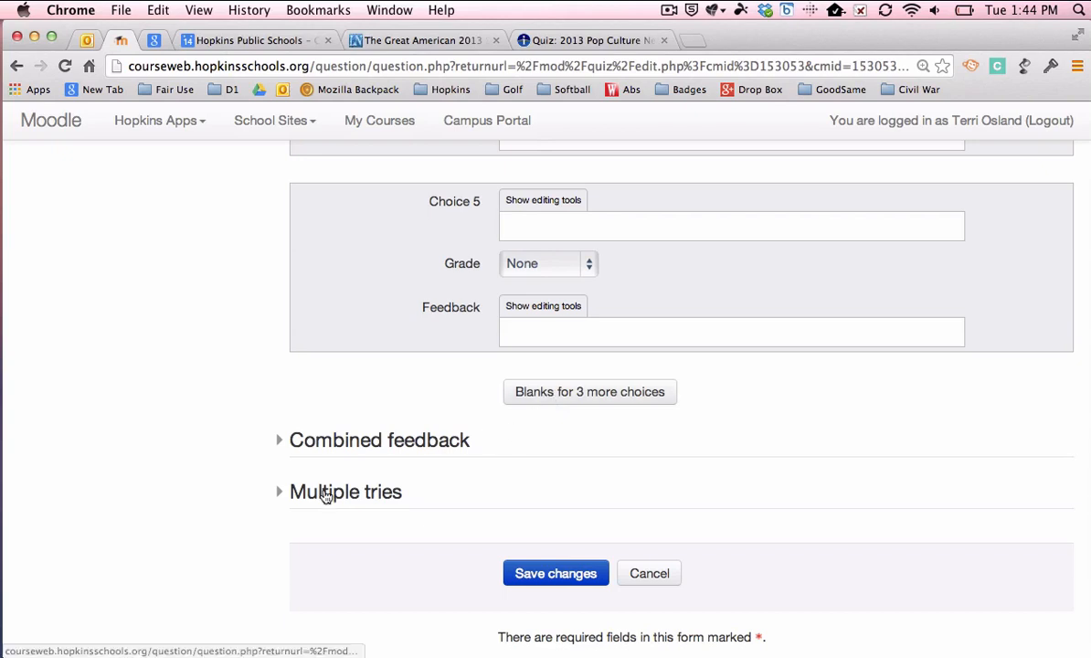
left_click(559, 574)
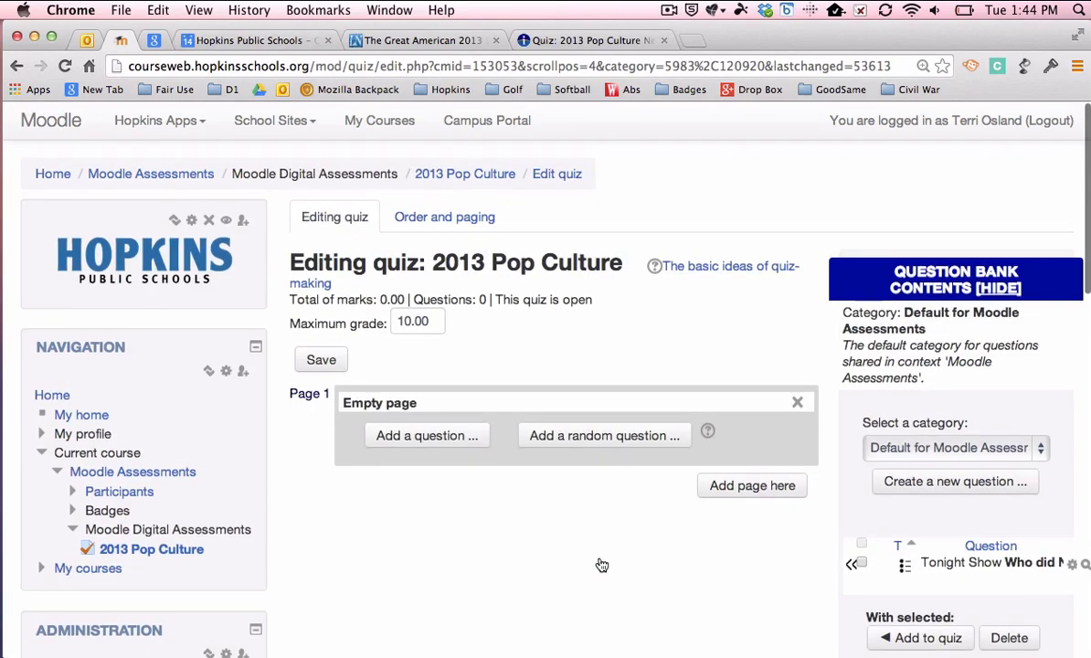
Step: Add the Tonight Show question from the question bank to page 1 of the 2013 Pop Culture quiz
scroll(725, 570, "down", 2)
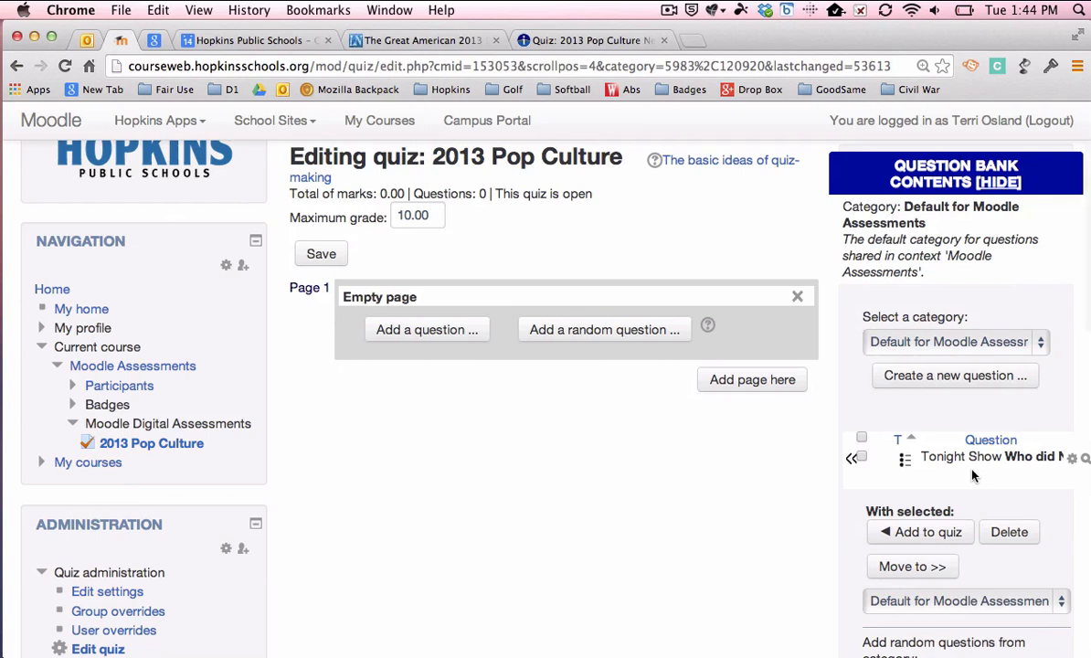
left_click(852, 461)
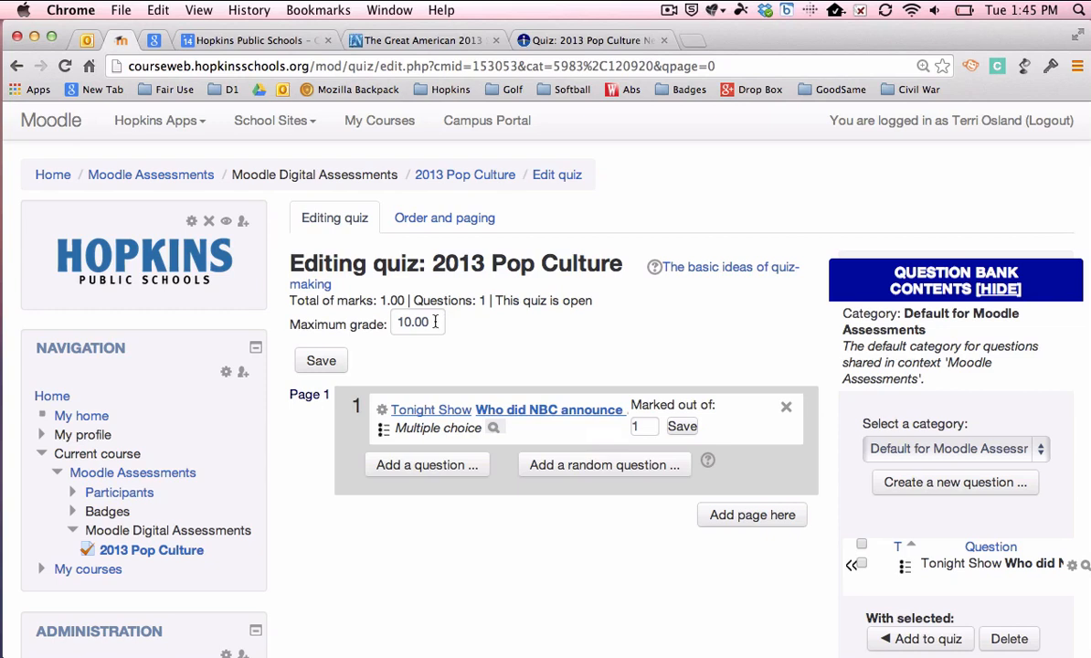
Step: Set the quiz's maximum grade to 1 and save it
left_click_drag(436, 321, 377, 328)
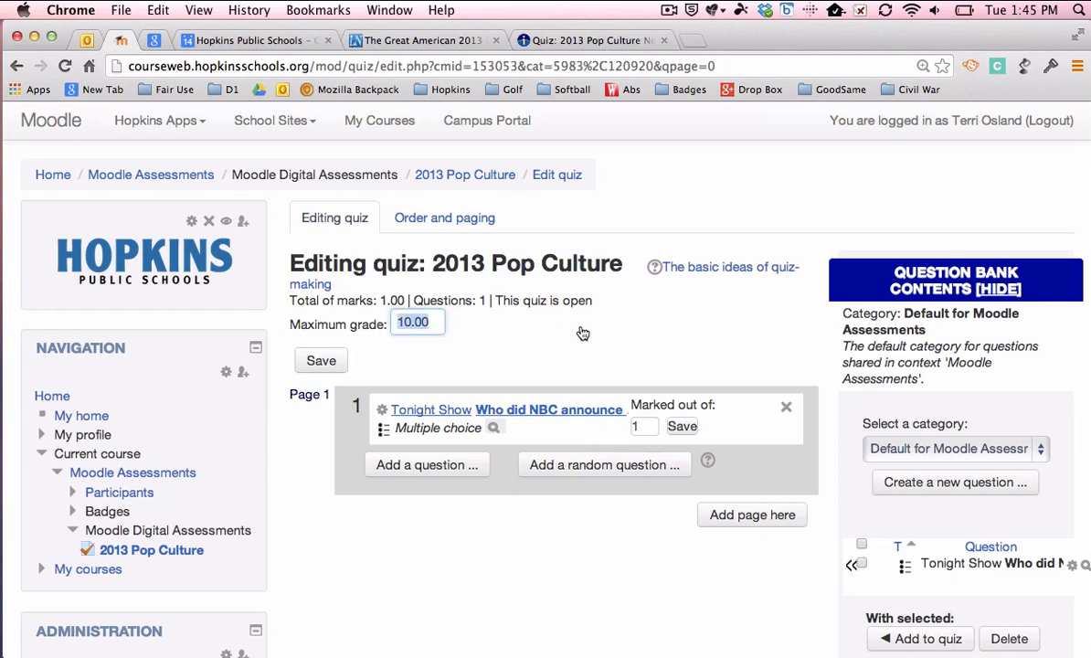
type("1")
left_click(320, 361)
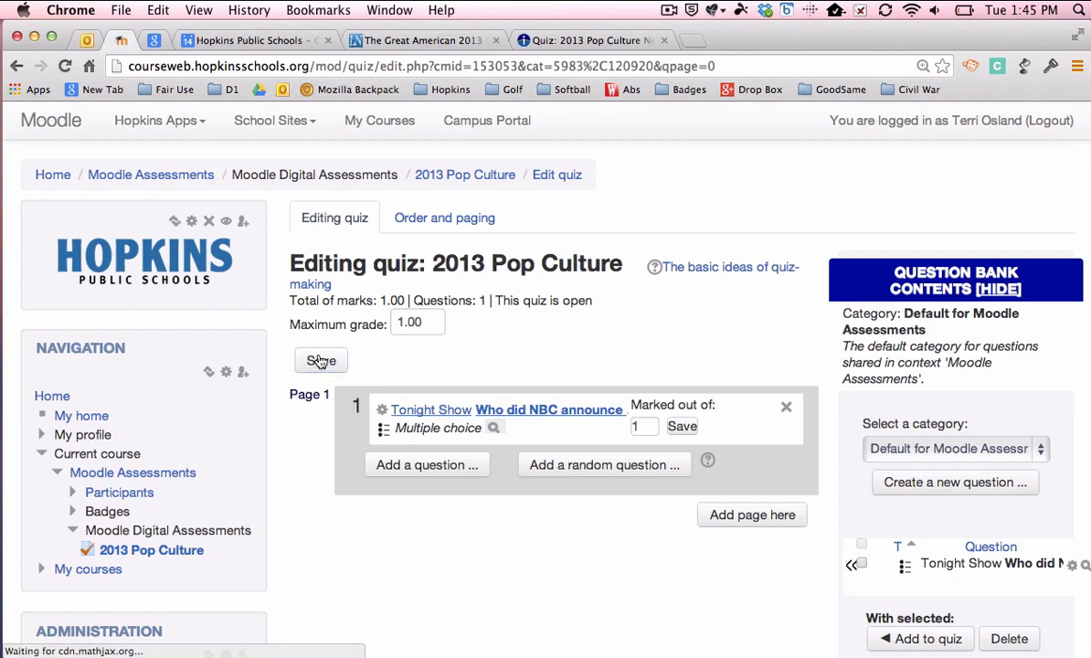
Step: Select the Tonight Show question's mark value on page 1 and look over the quiz editing page
double_click(648, 427)
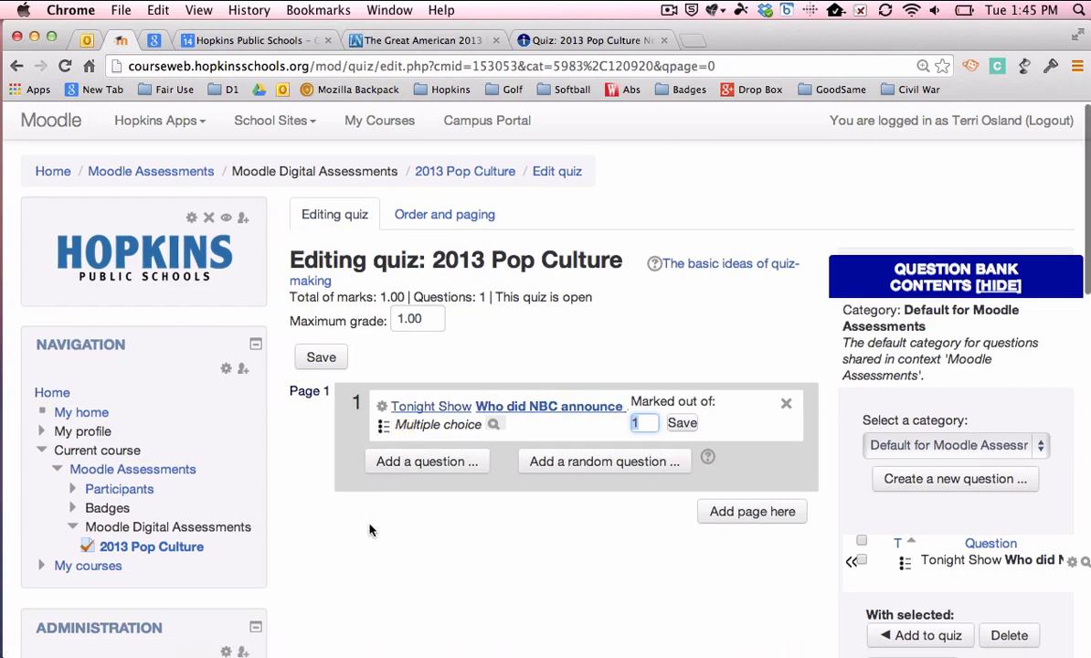
scroll(370, 530, "down", 3)
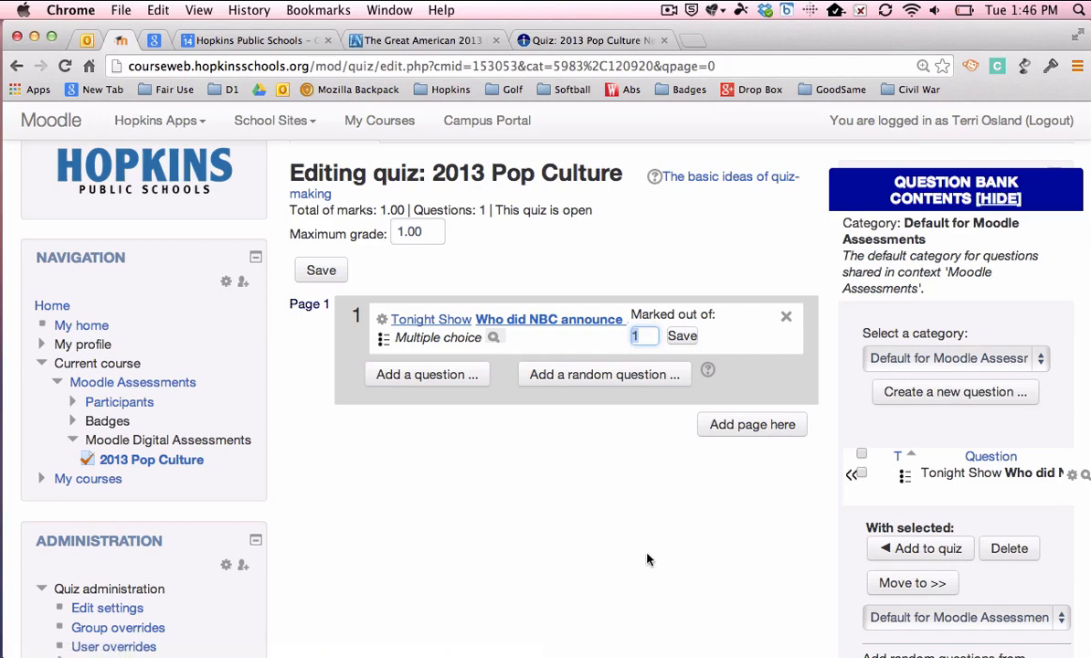
scroll(647, 559, "down", 2)
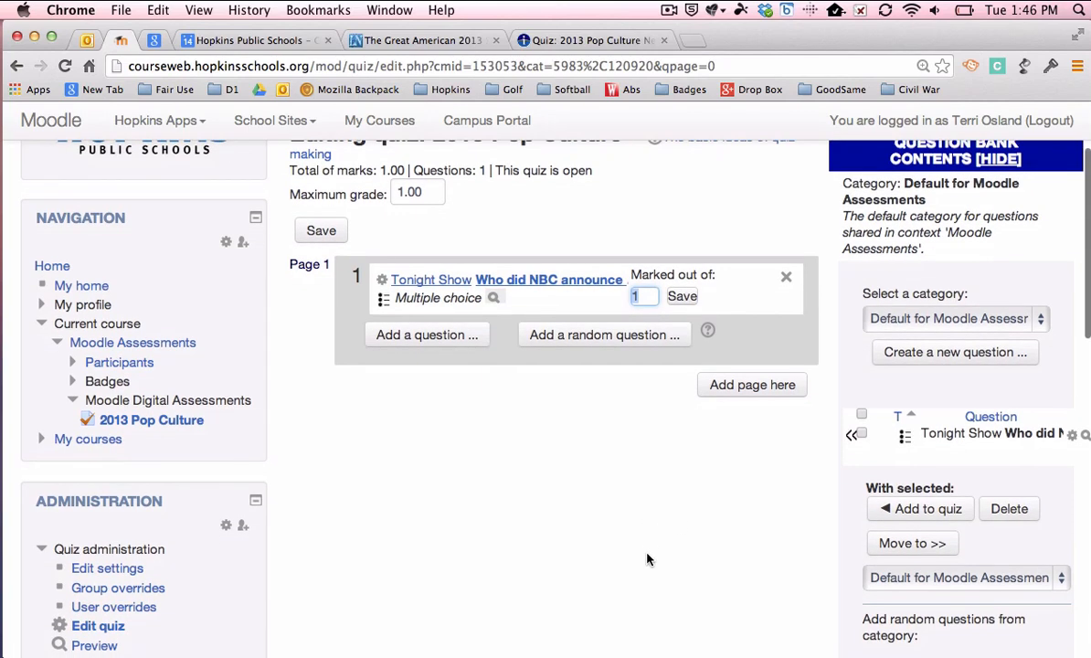
scroll(647, 559, "up", 4)
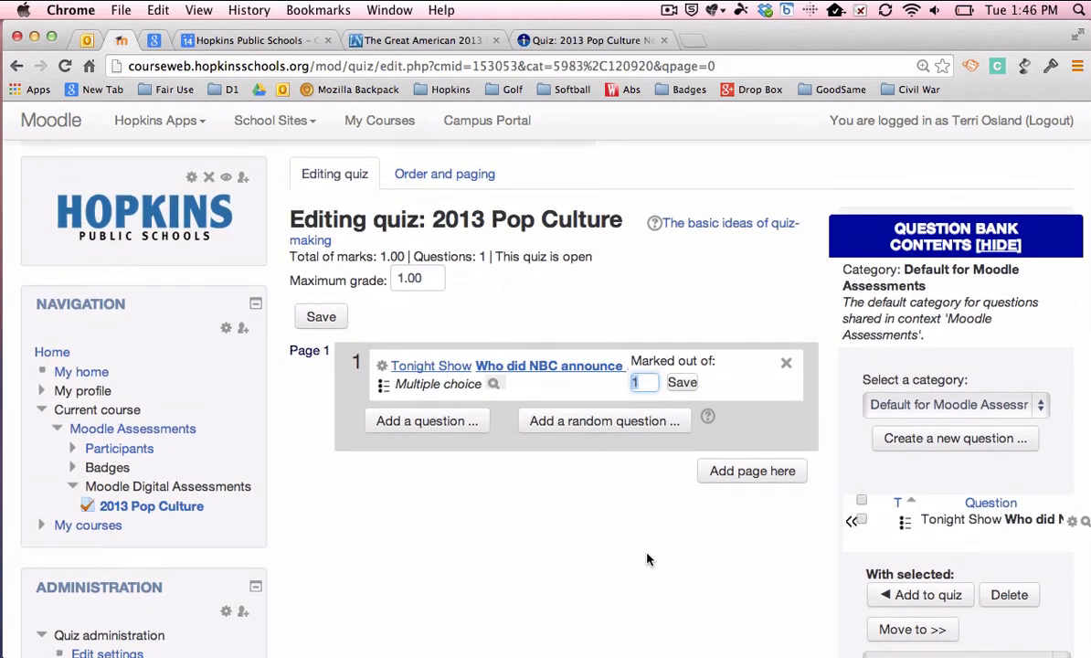